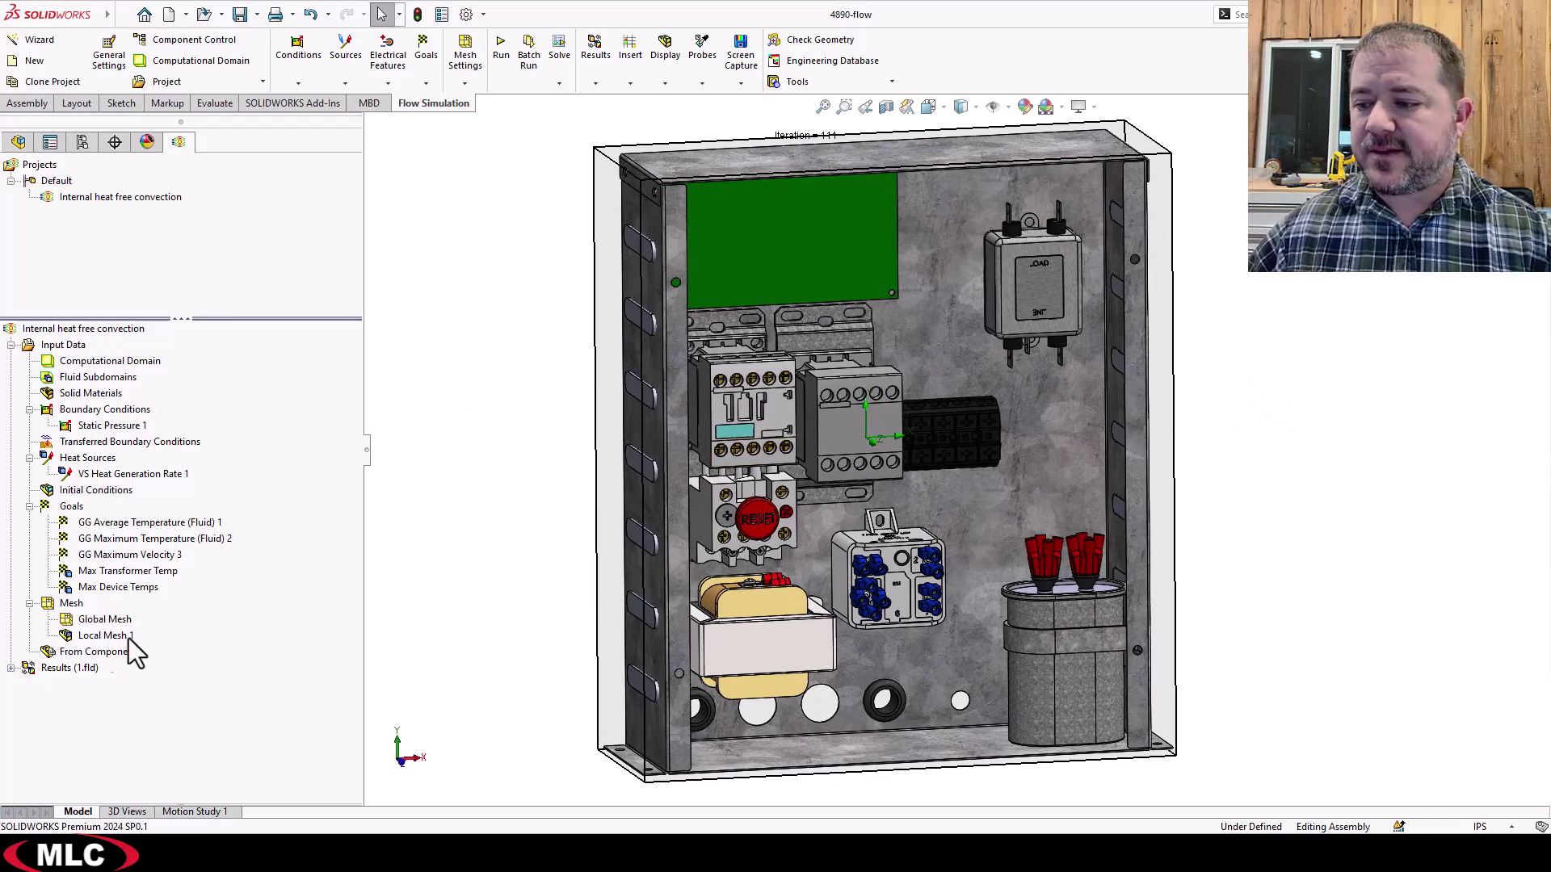
Expand Results (1.fld) to reveal Cut Plots, Surface Plots and the other result types.
click(11, 668)
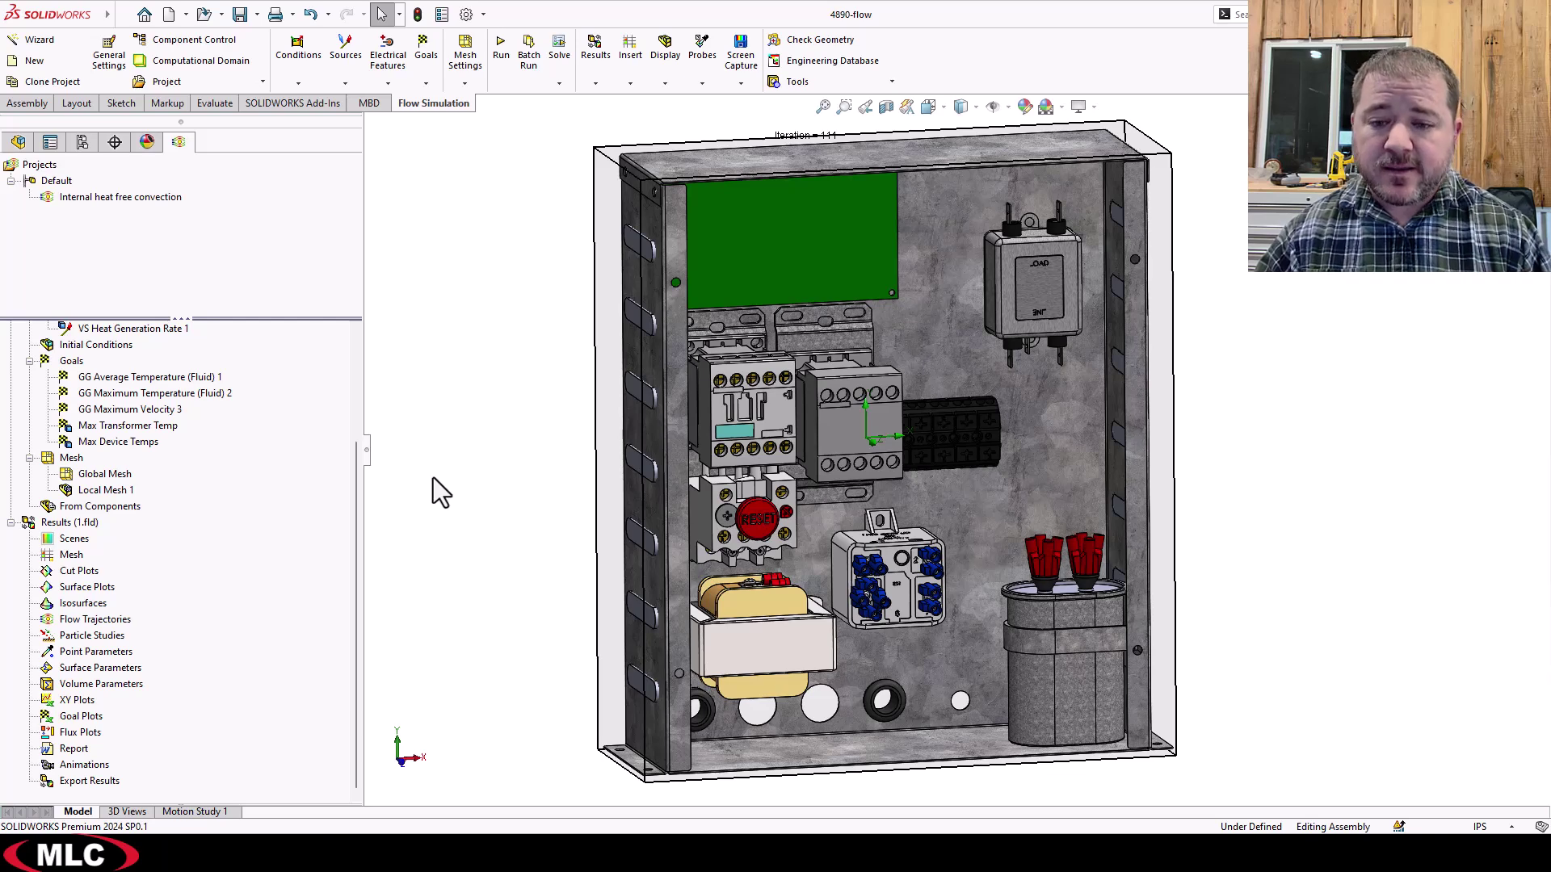
Insert a cut plot on Front Plane at offset 0.0331 m and preview its pressure contours.
right_click(58, 572)
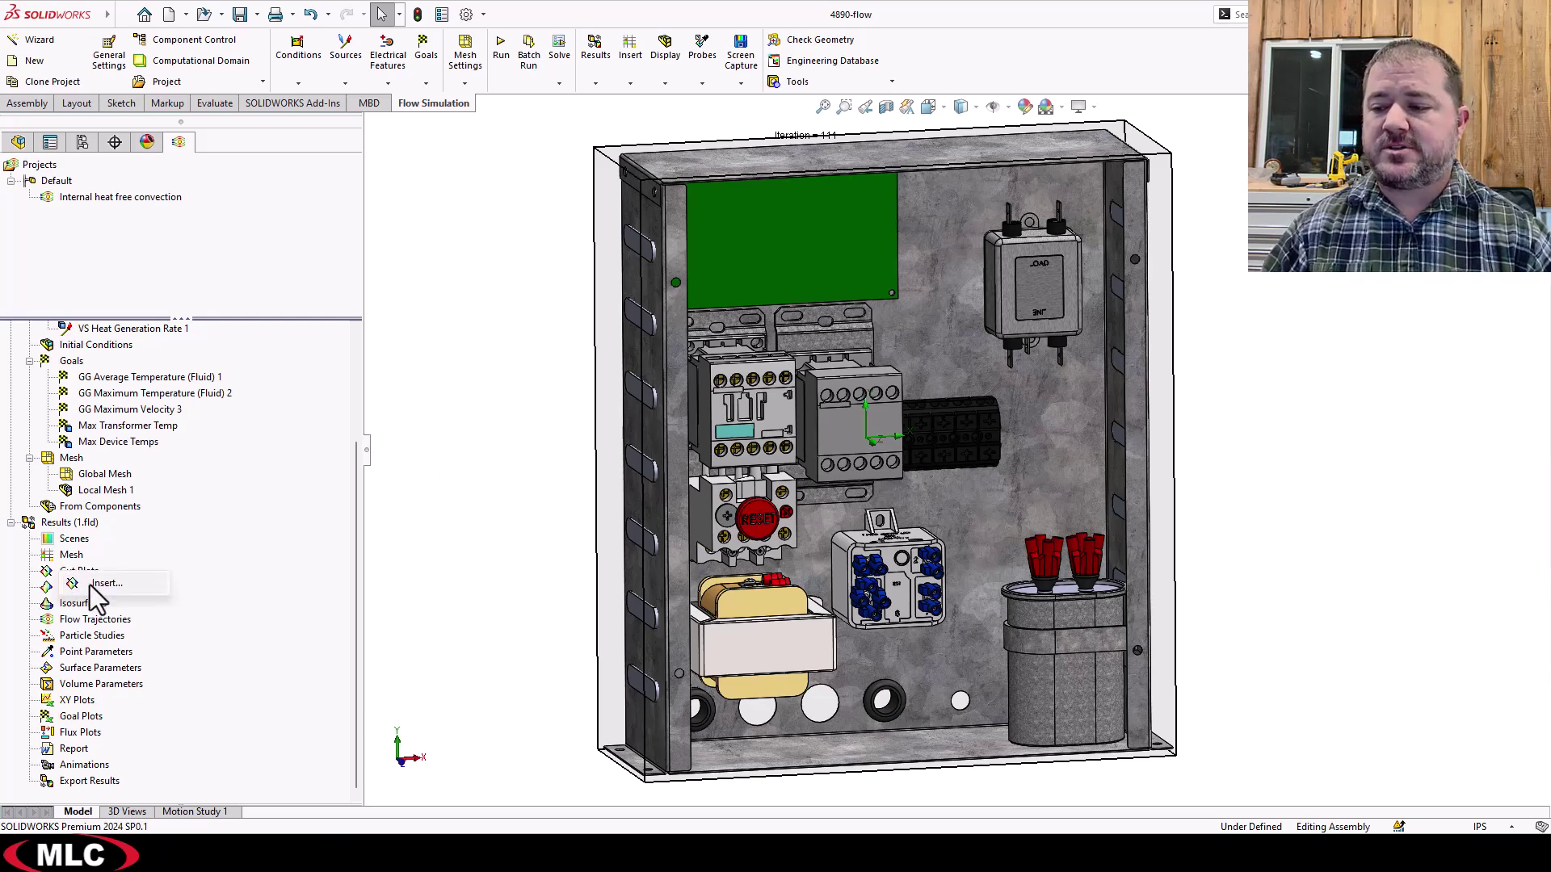
key(Escape)
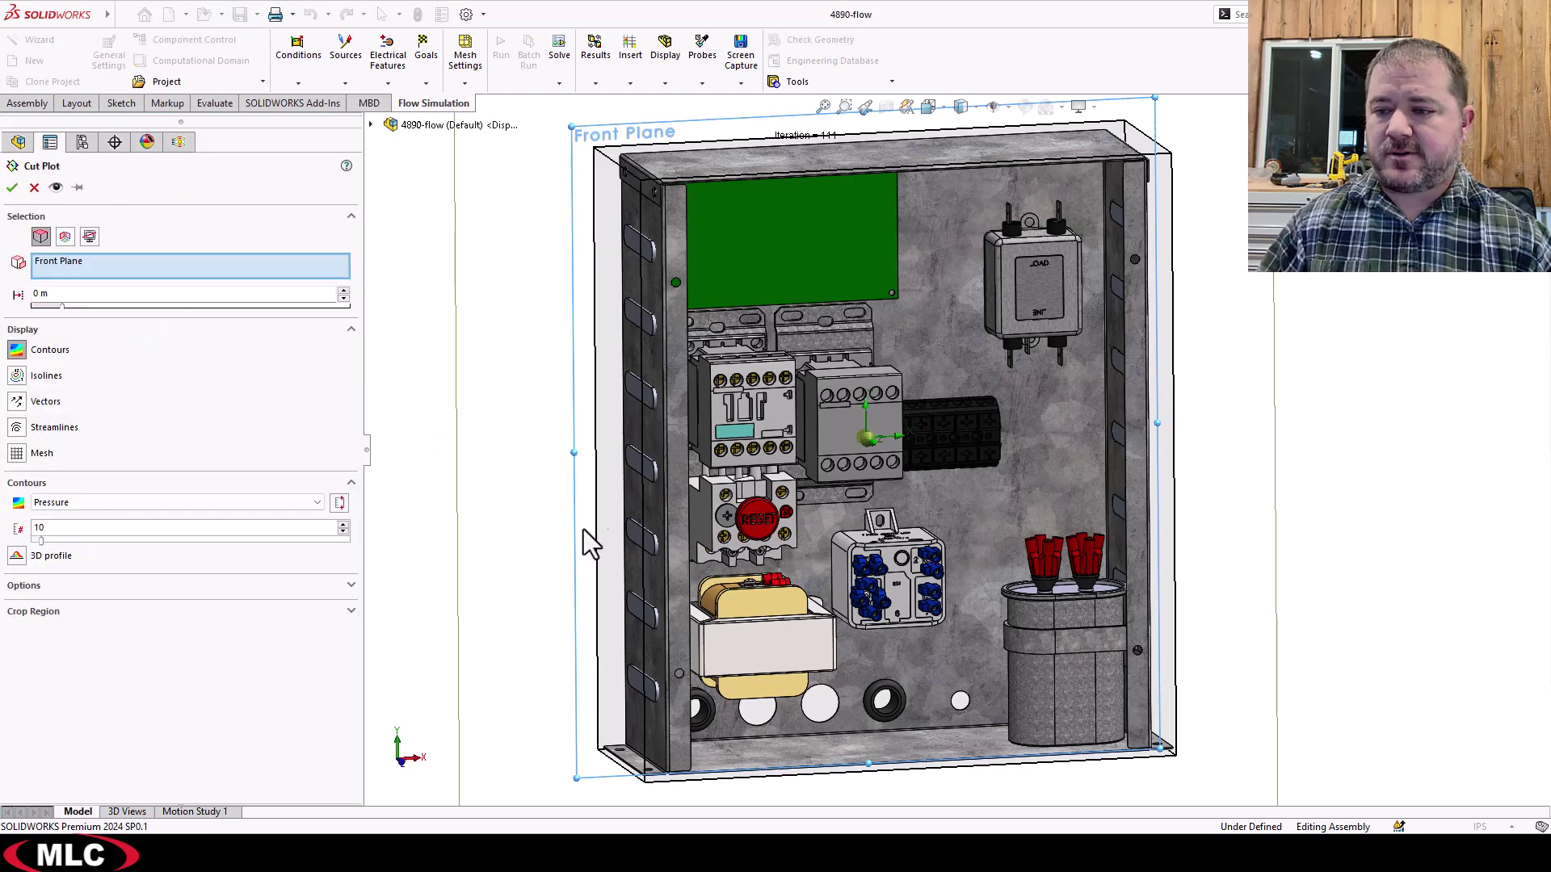
middle_drag(535, 531, 680, 523)
drag(808, 444, 872, 446)
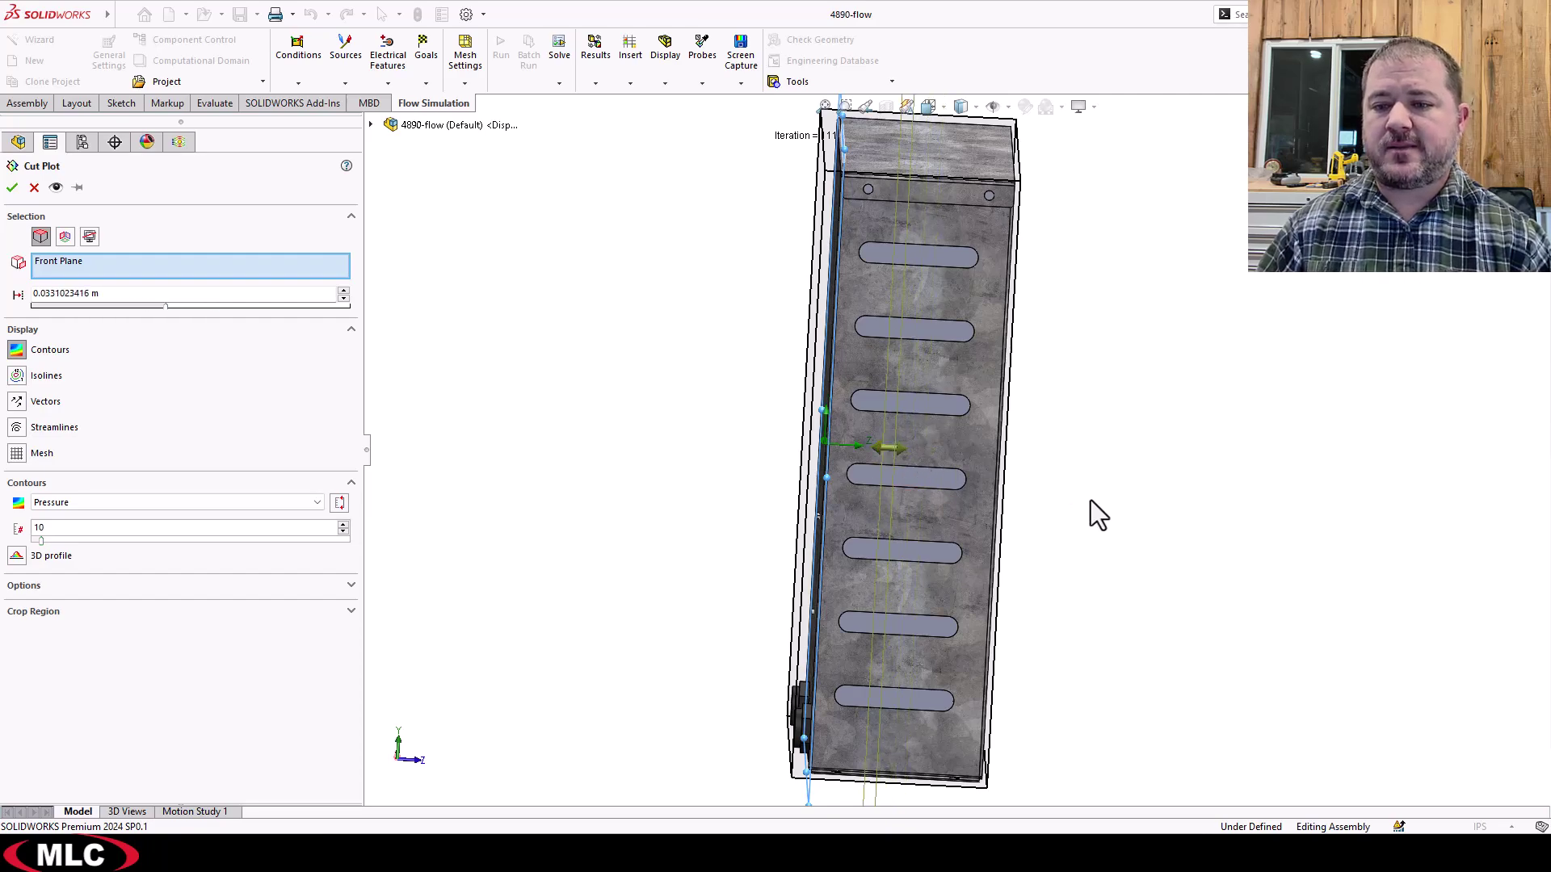
middle_drag(1092, 509, 929, 483)
middle_drag(610, 439, 644, 460)
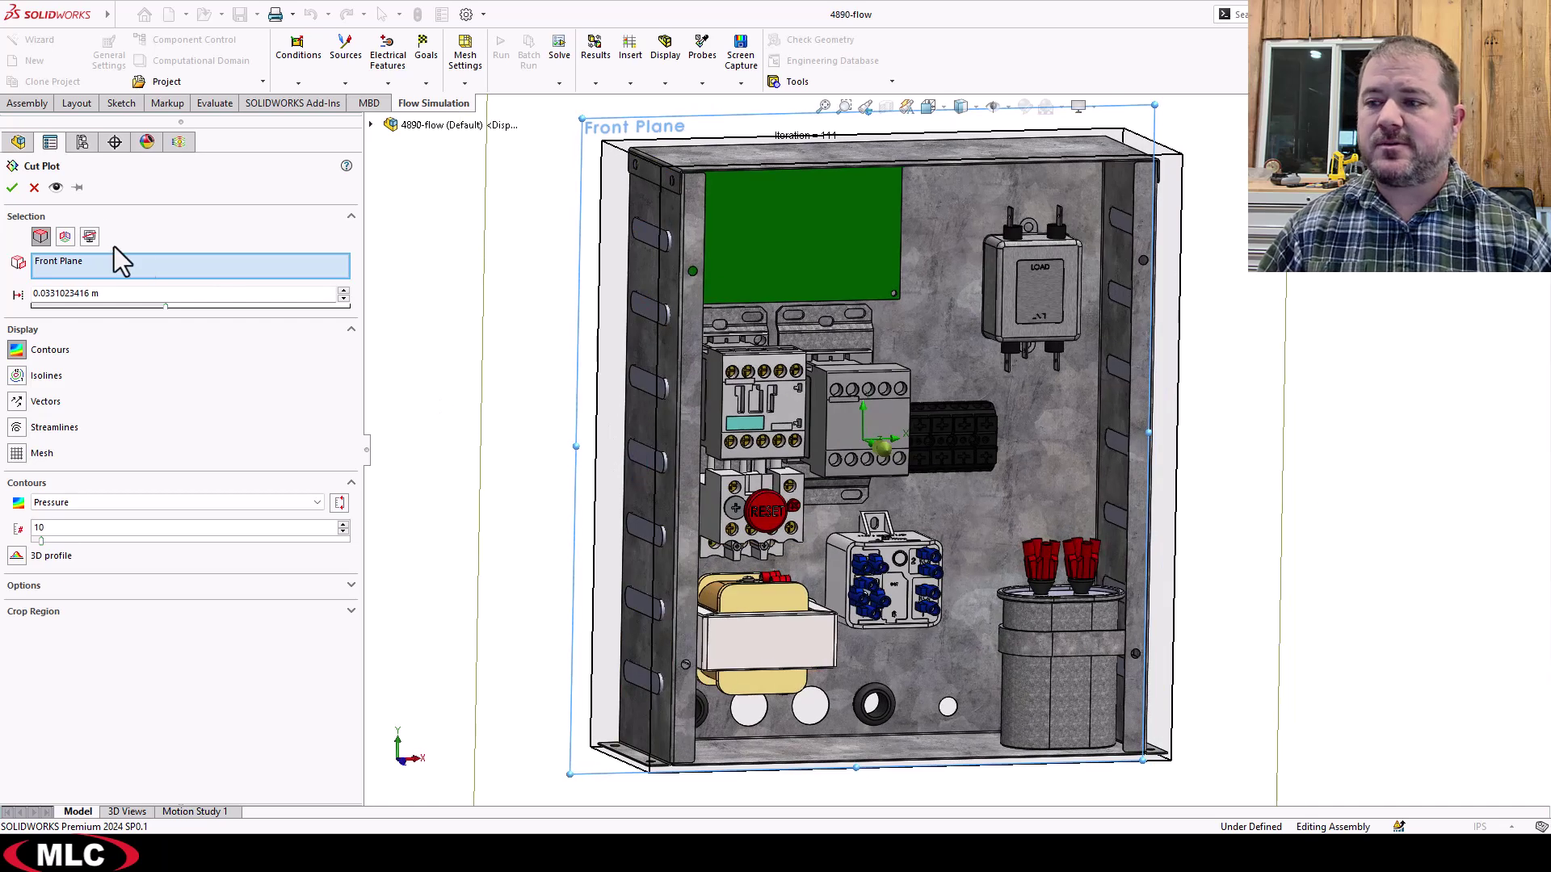
click(56, 187)
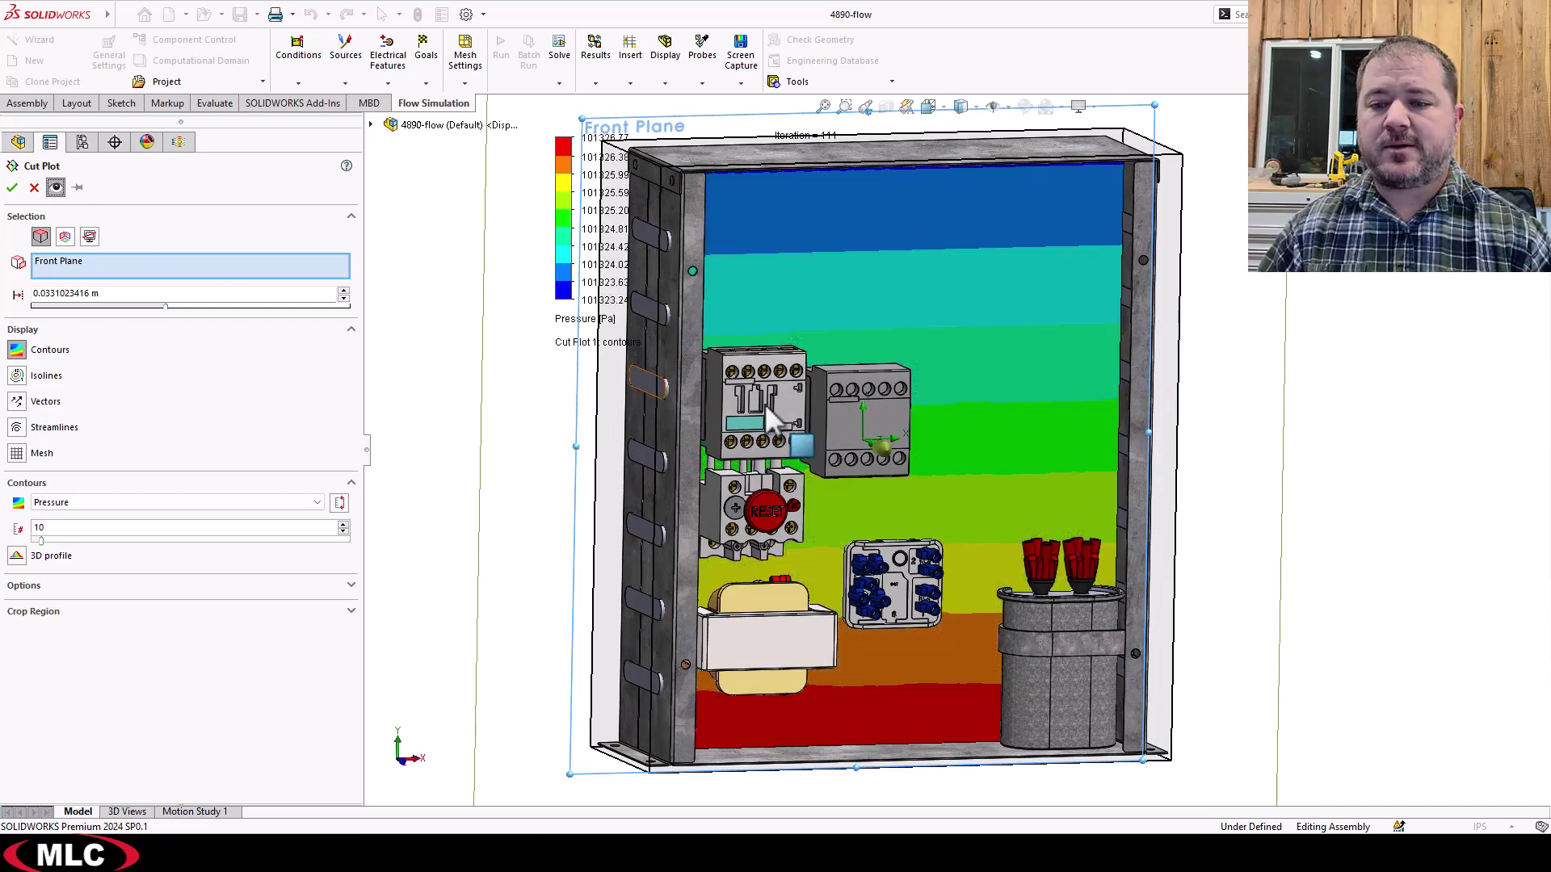
mouse_move(884, 448)
mouse_down()
mouse_move(919, 469)
mouse_move(886, 457)
mouse_up()
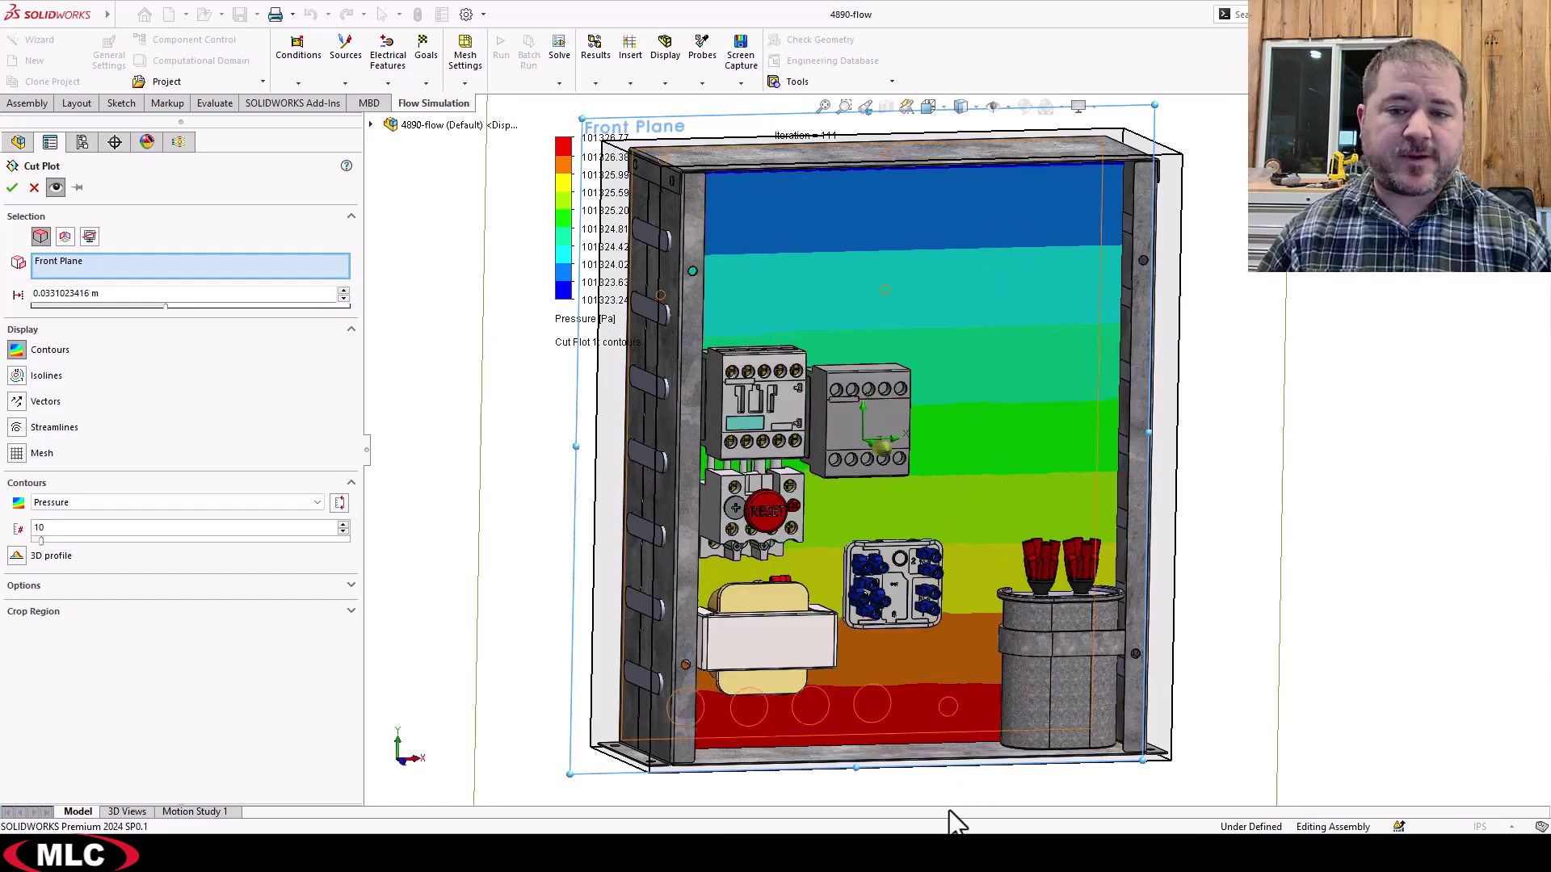
Switch the contours to Temperature and create Cut Plot 1, ranging 293.15 to 487.74 K.
click(86, 502)
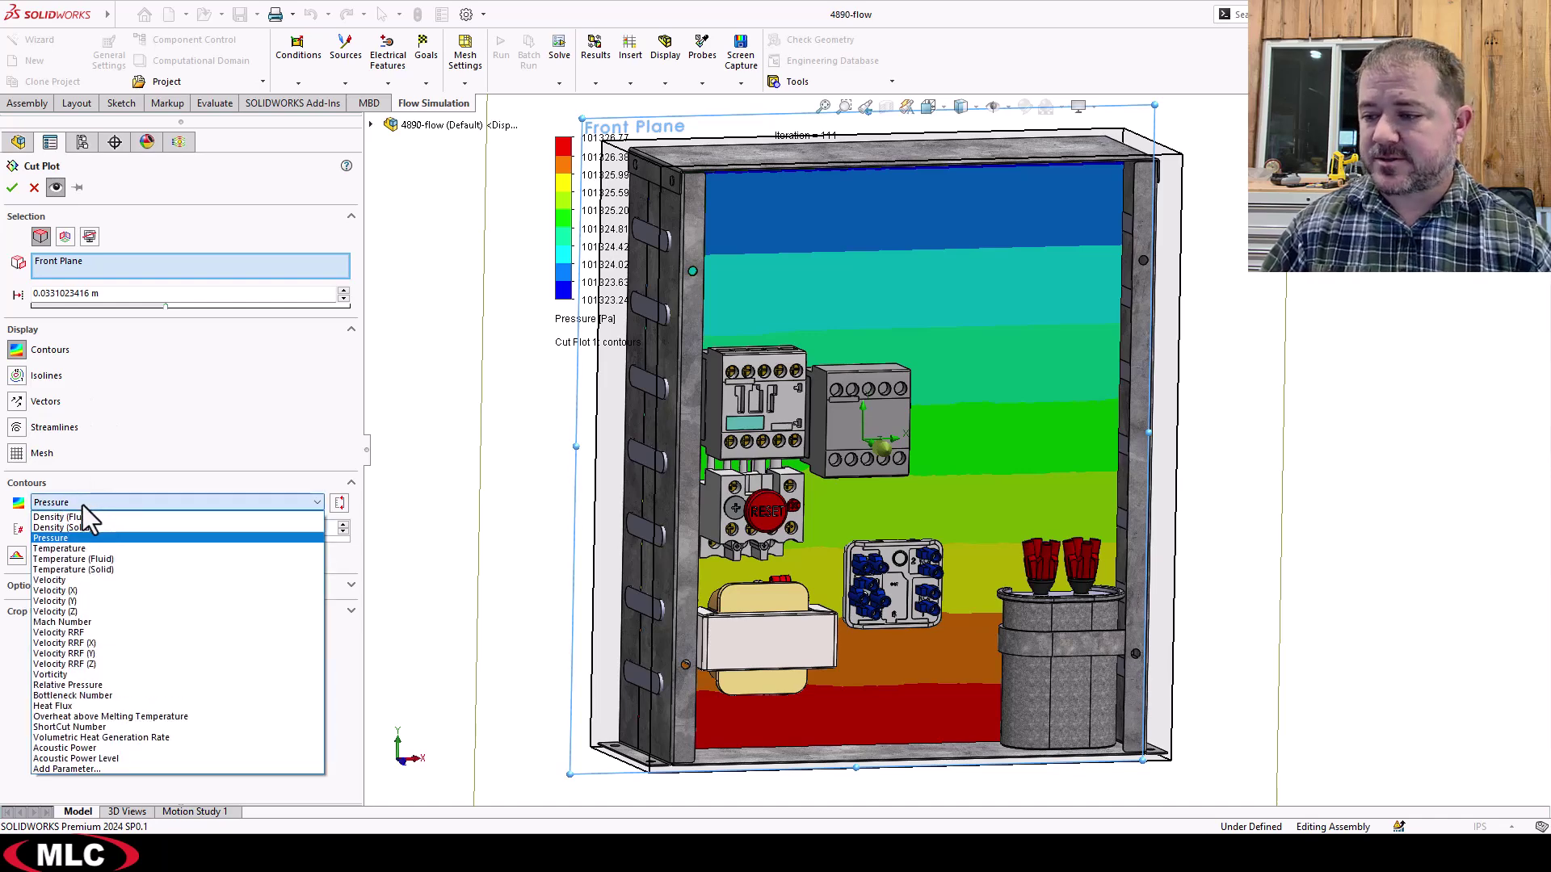
click(85, 549)
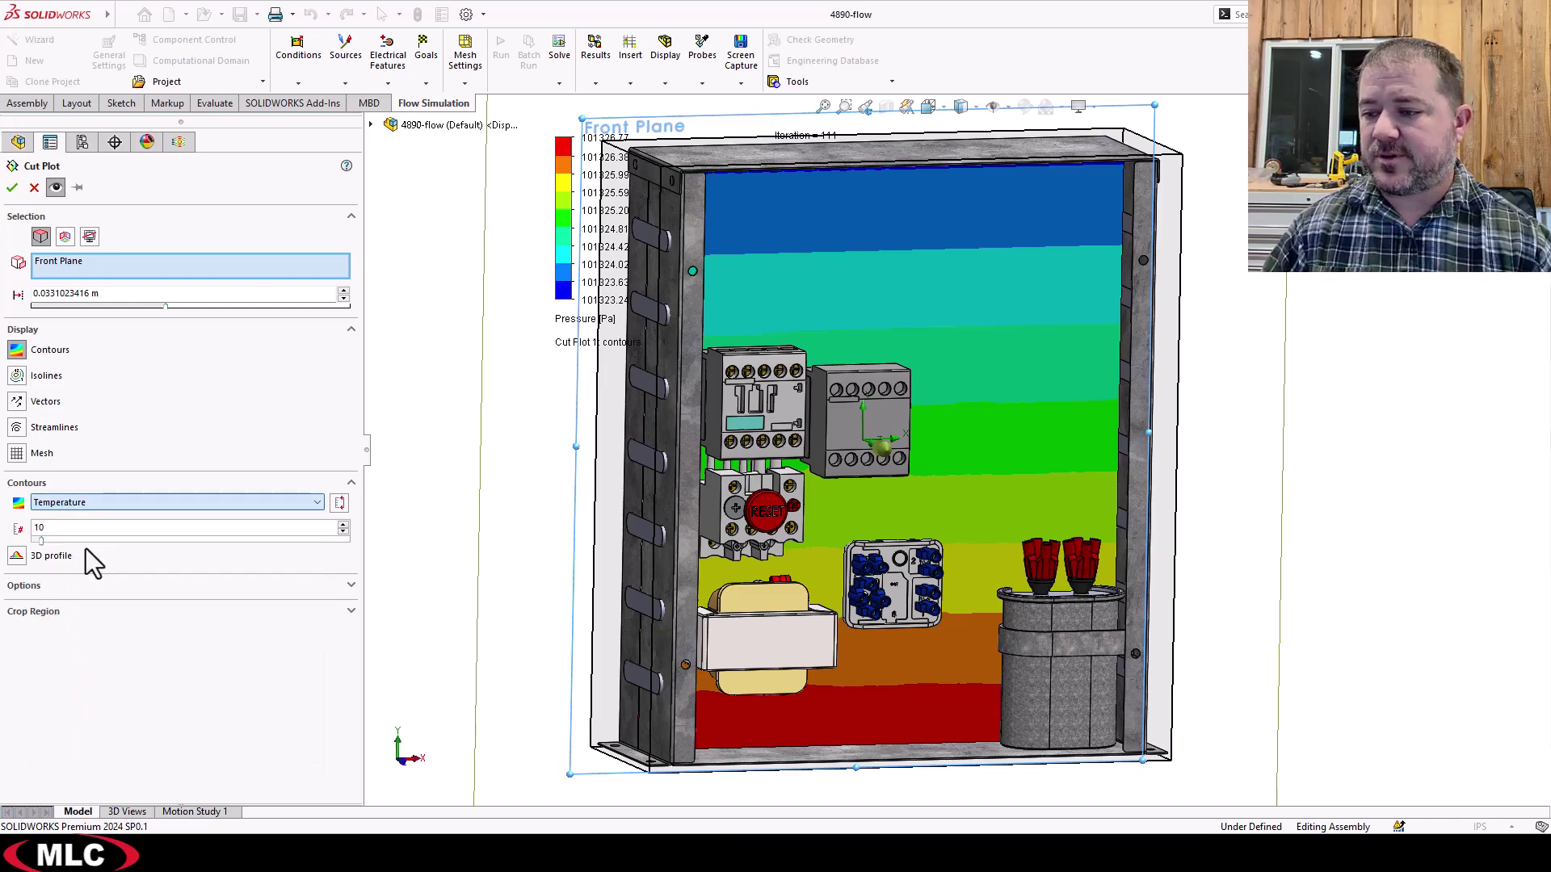
mouse_move(575, 408)
middle_down()
mouse_move(505, 409)
mouse_move(536, 391)
mouse_move(554, 404)
middle_up()
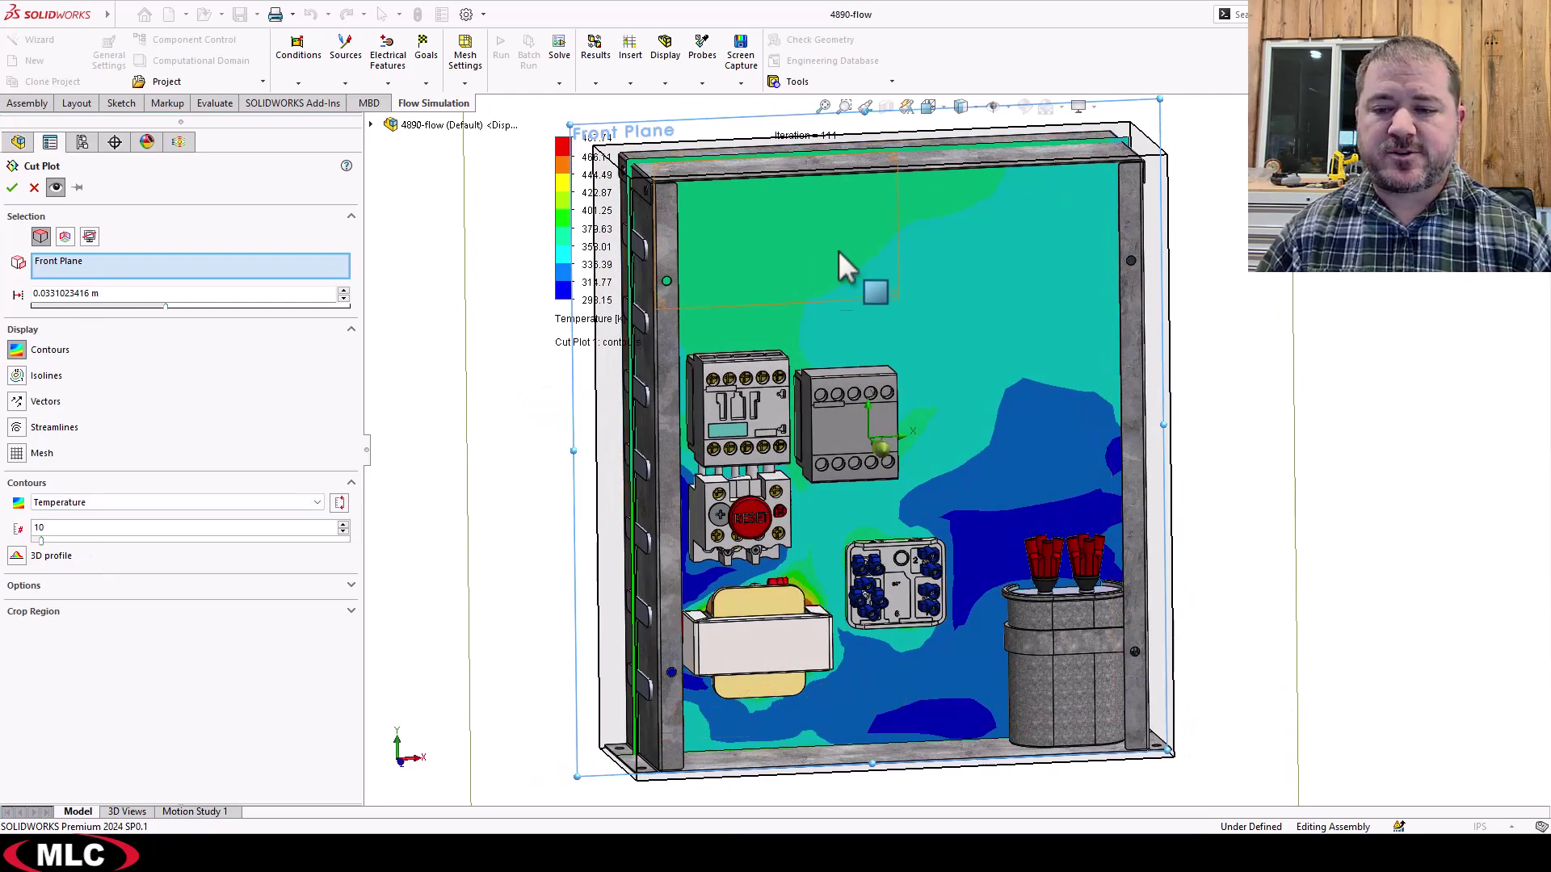
click(12, 188)
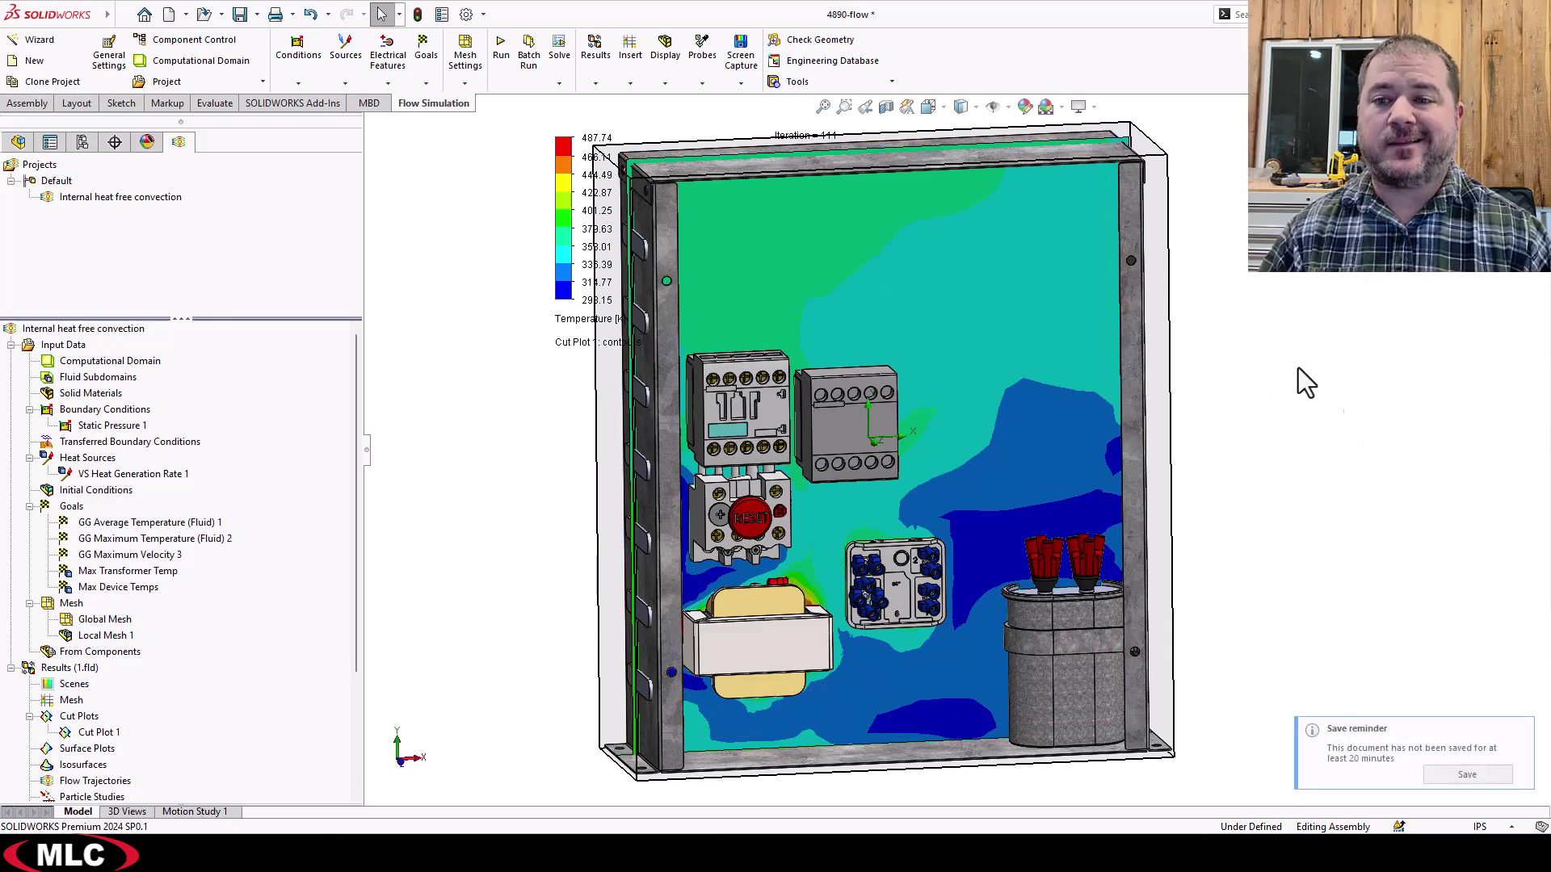
Apply 0.50 model transparency and return to the front view.
click(671, 77)
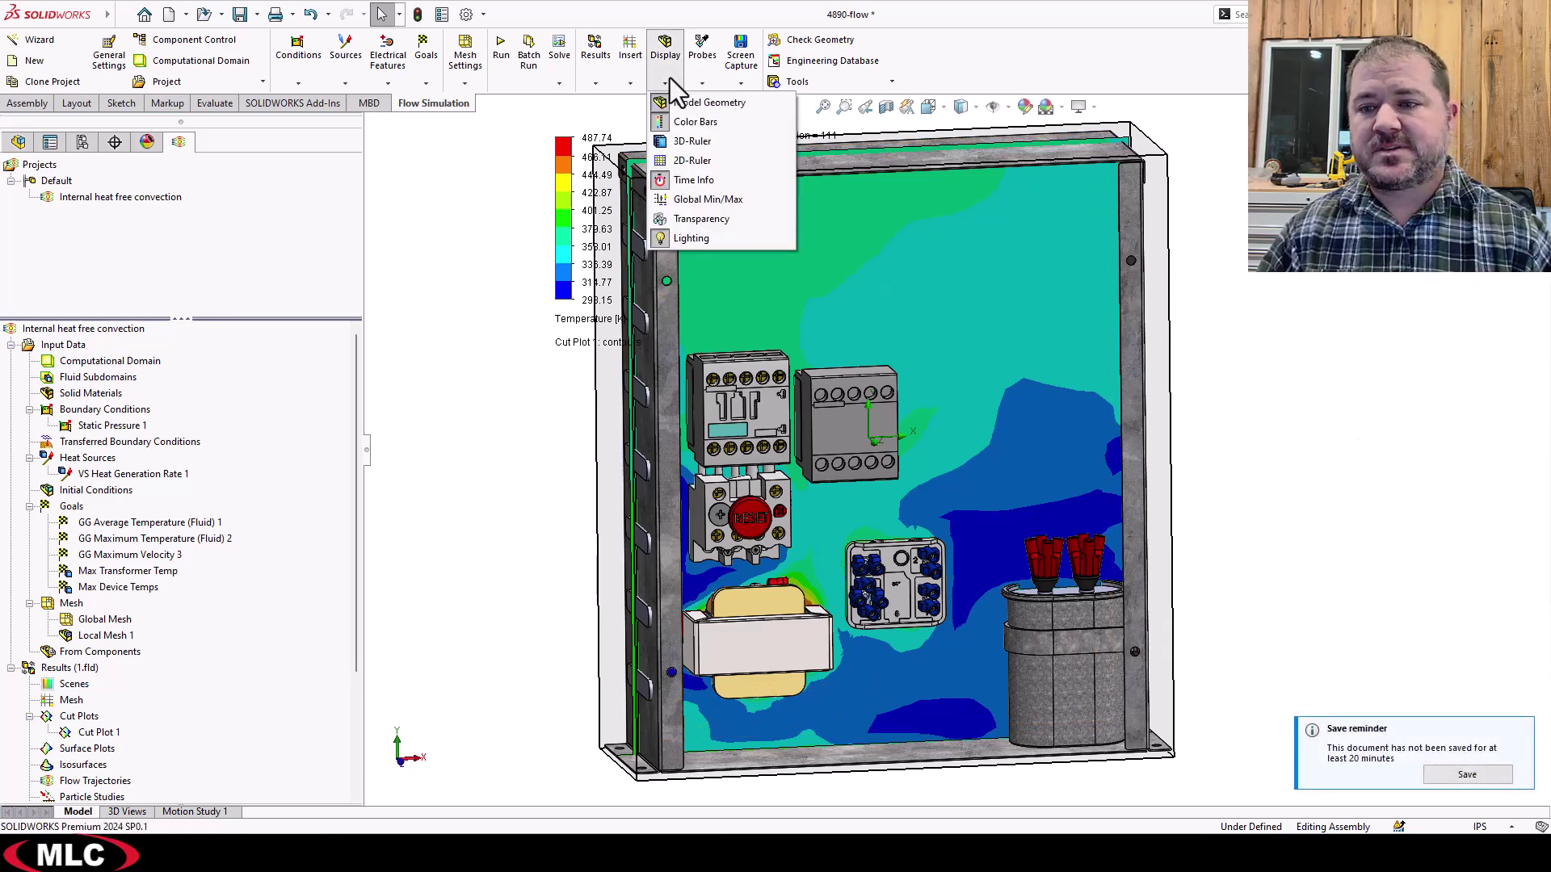
click(712, 219)
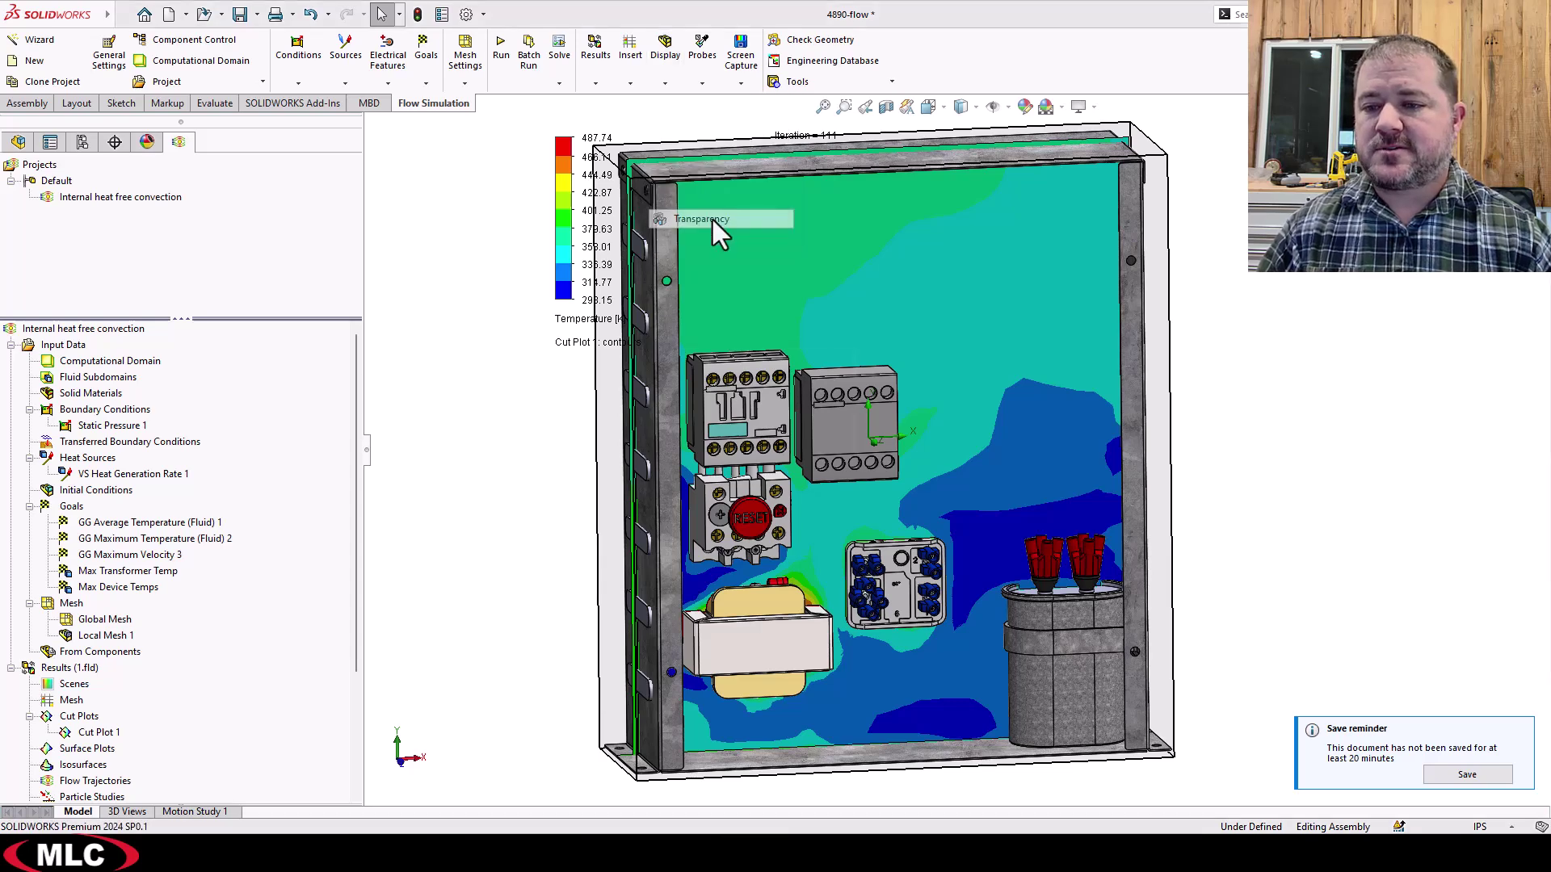
click(728, 475)
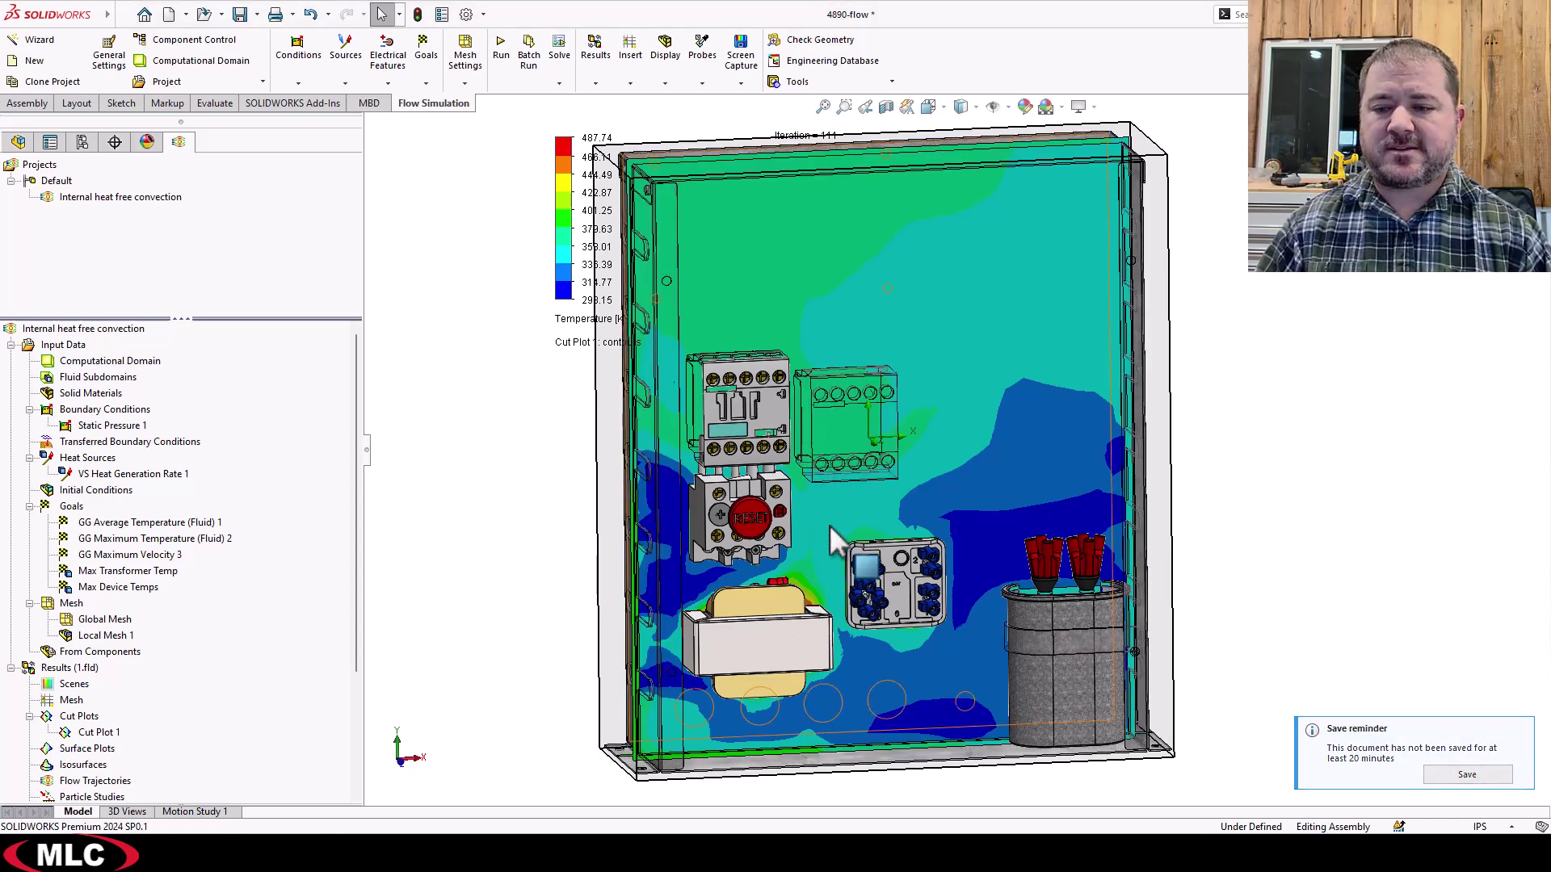
middle_drag(828, 525, 765, 519)
key(ctrl+1)
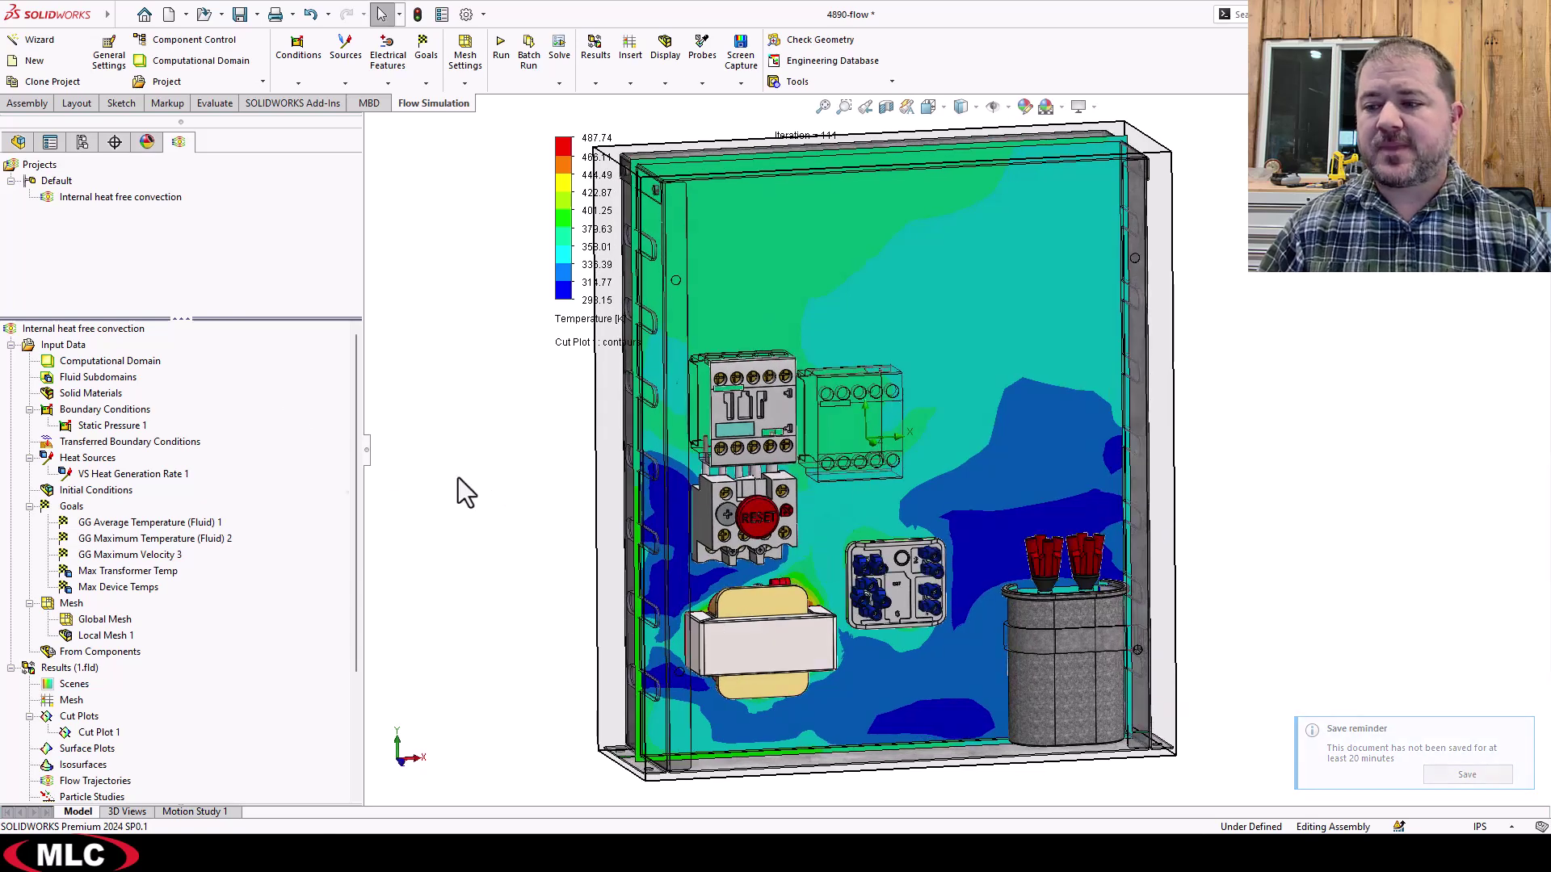
Change Cabinet Components visibility and hide Electrical Components in the design tree.
click(19, 142)
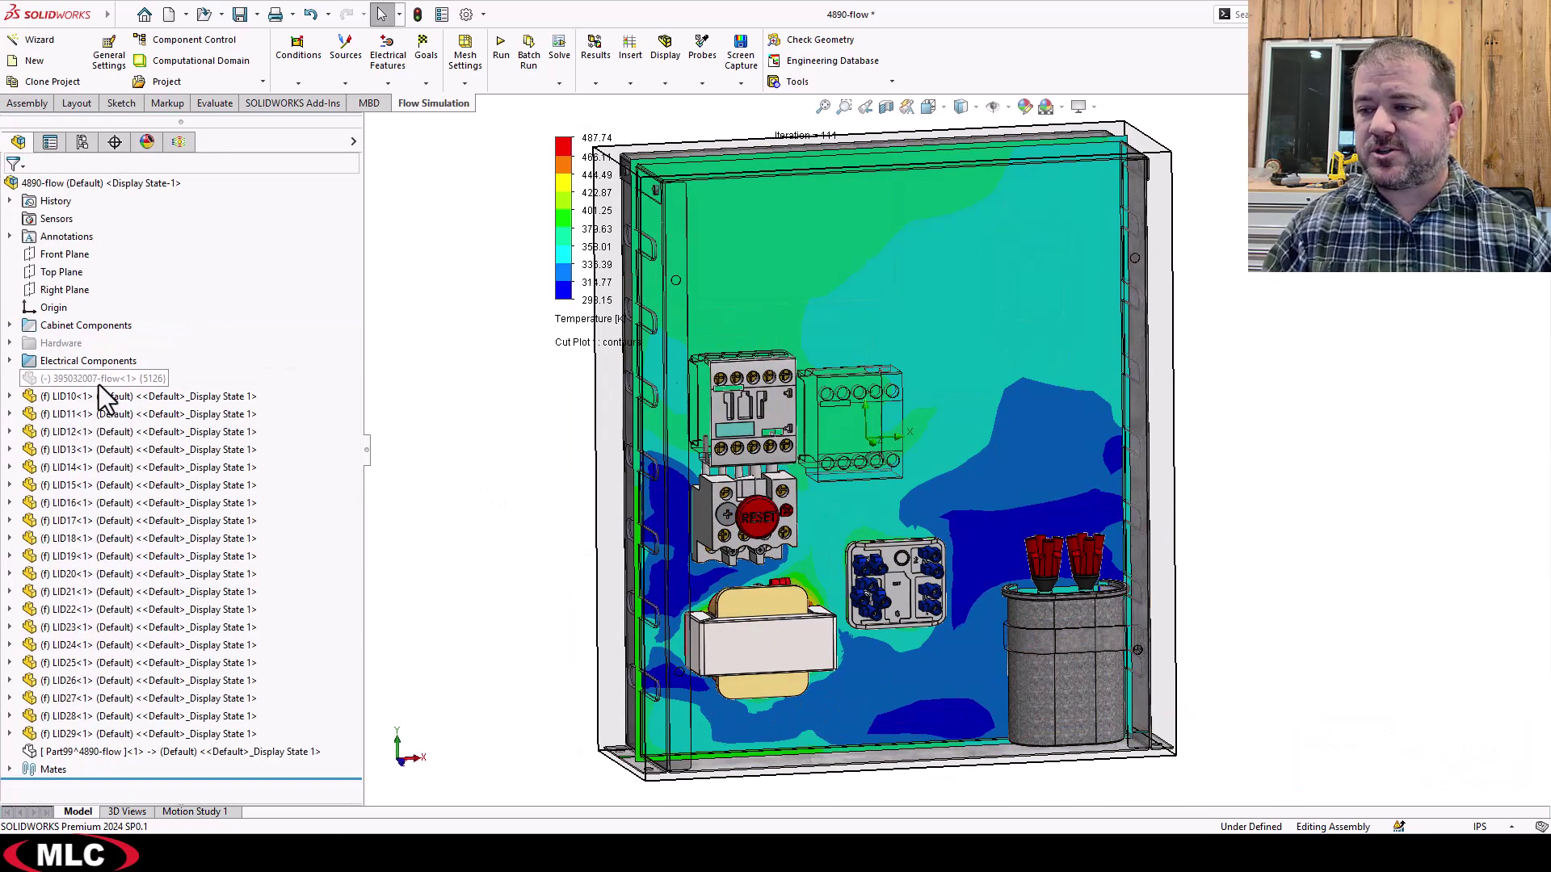
right_click(51, 333)
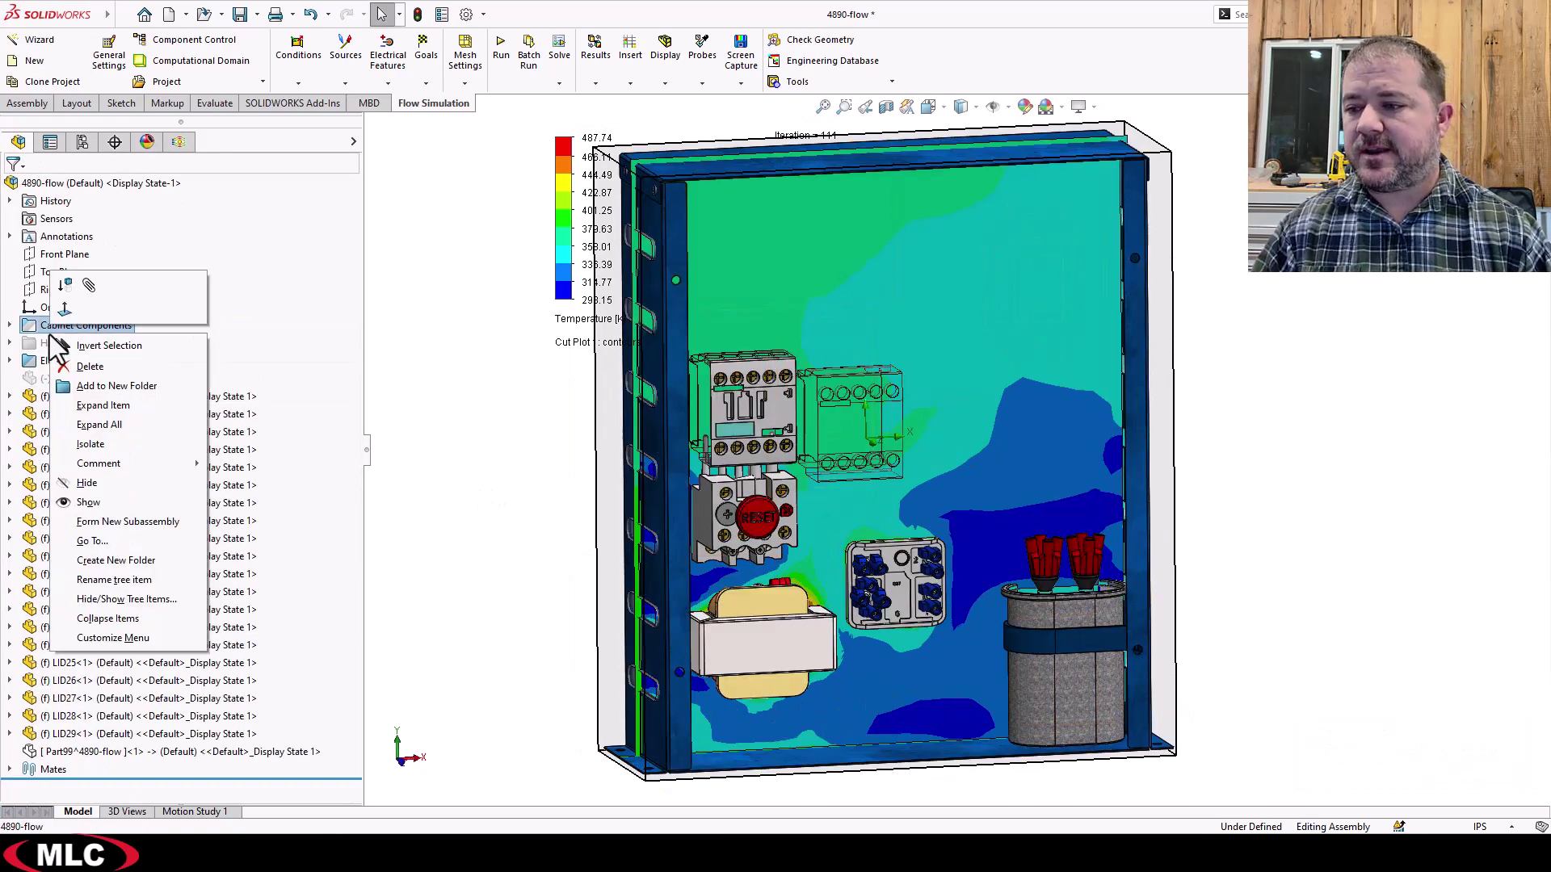
click(128, 500)
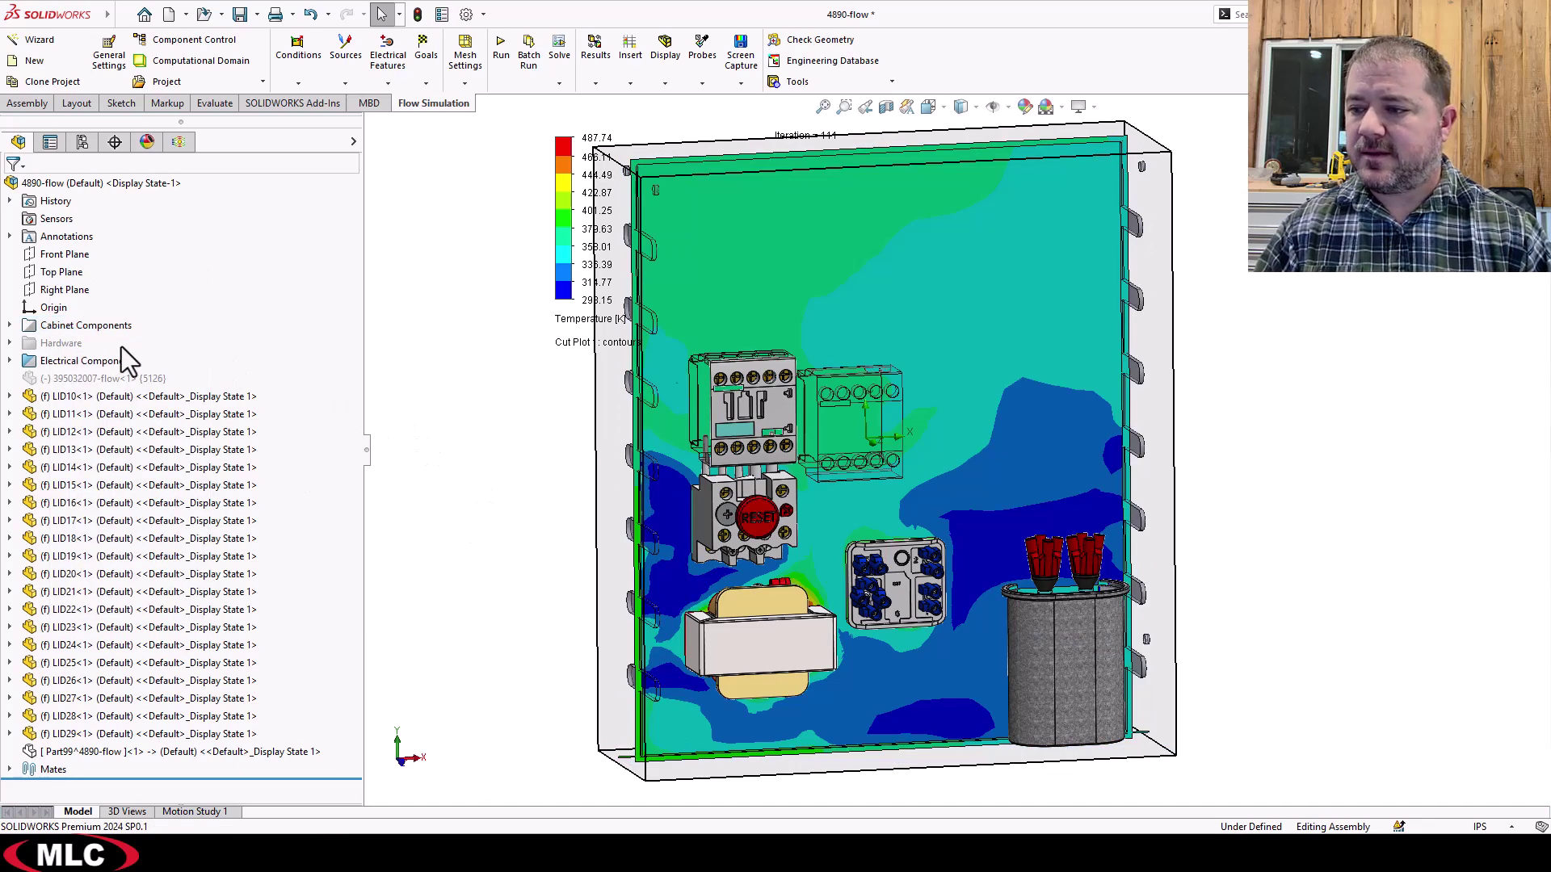
right_click(83, 360)
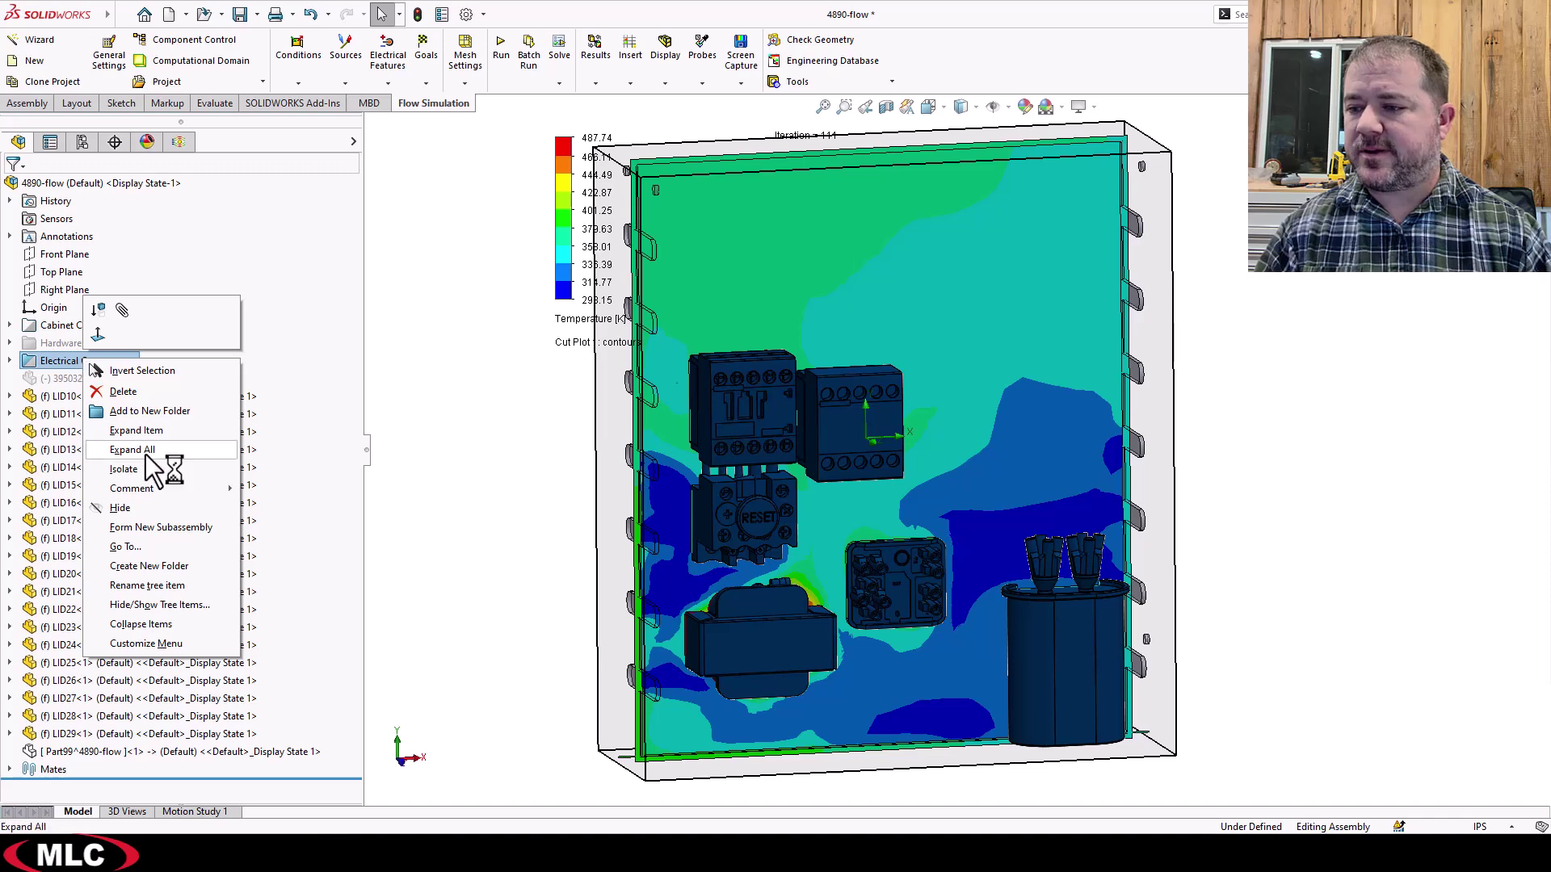
click(142, 511)
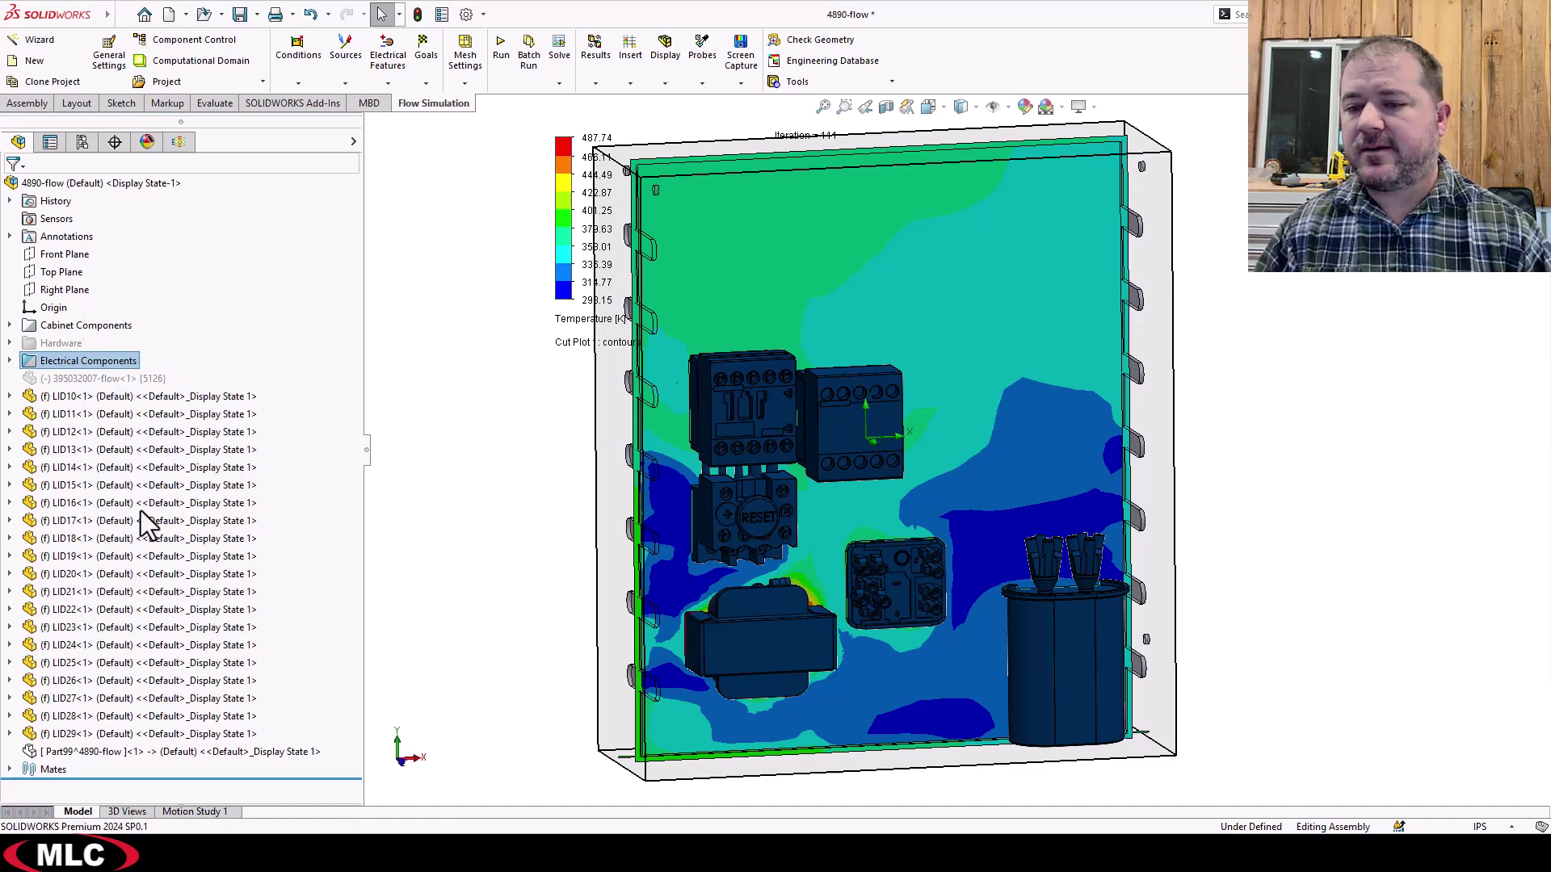
click(478, 529)
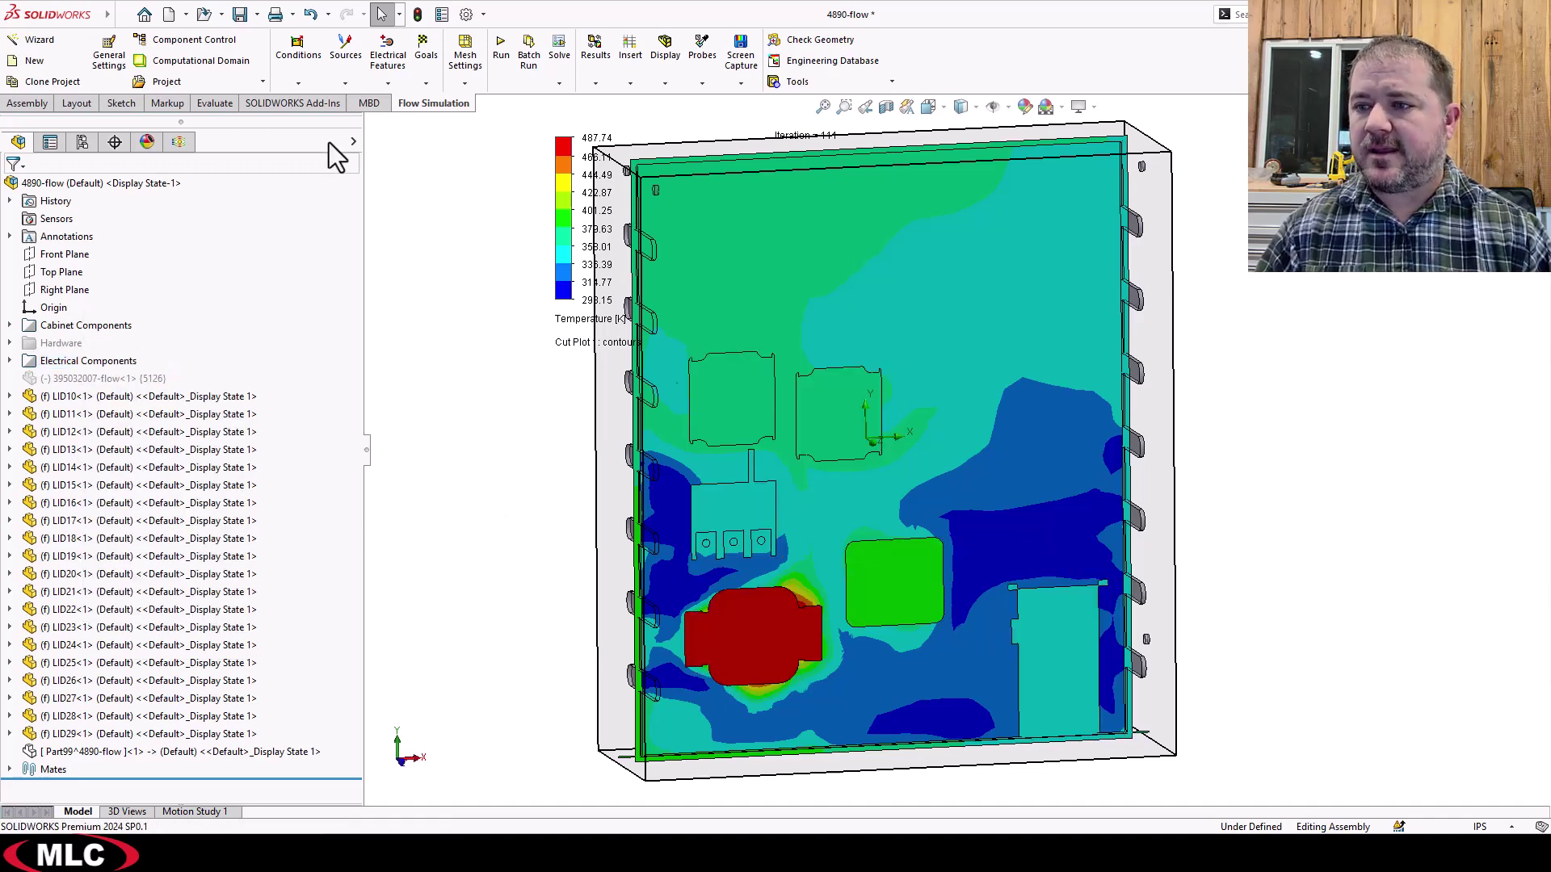
click(178, 142)
mouse_move(497, 487)
middle_down()
mouse_move(460, 450)
mouse_move(520, 505)
mouse_move(493, 489)
middle_up()
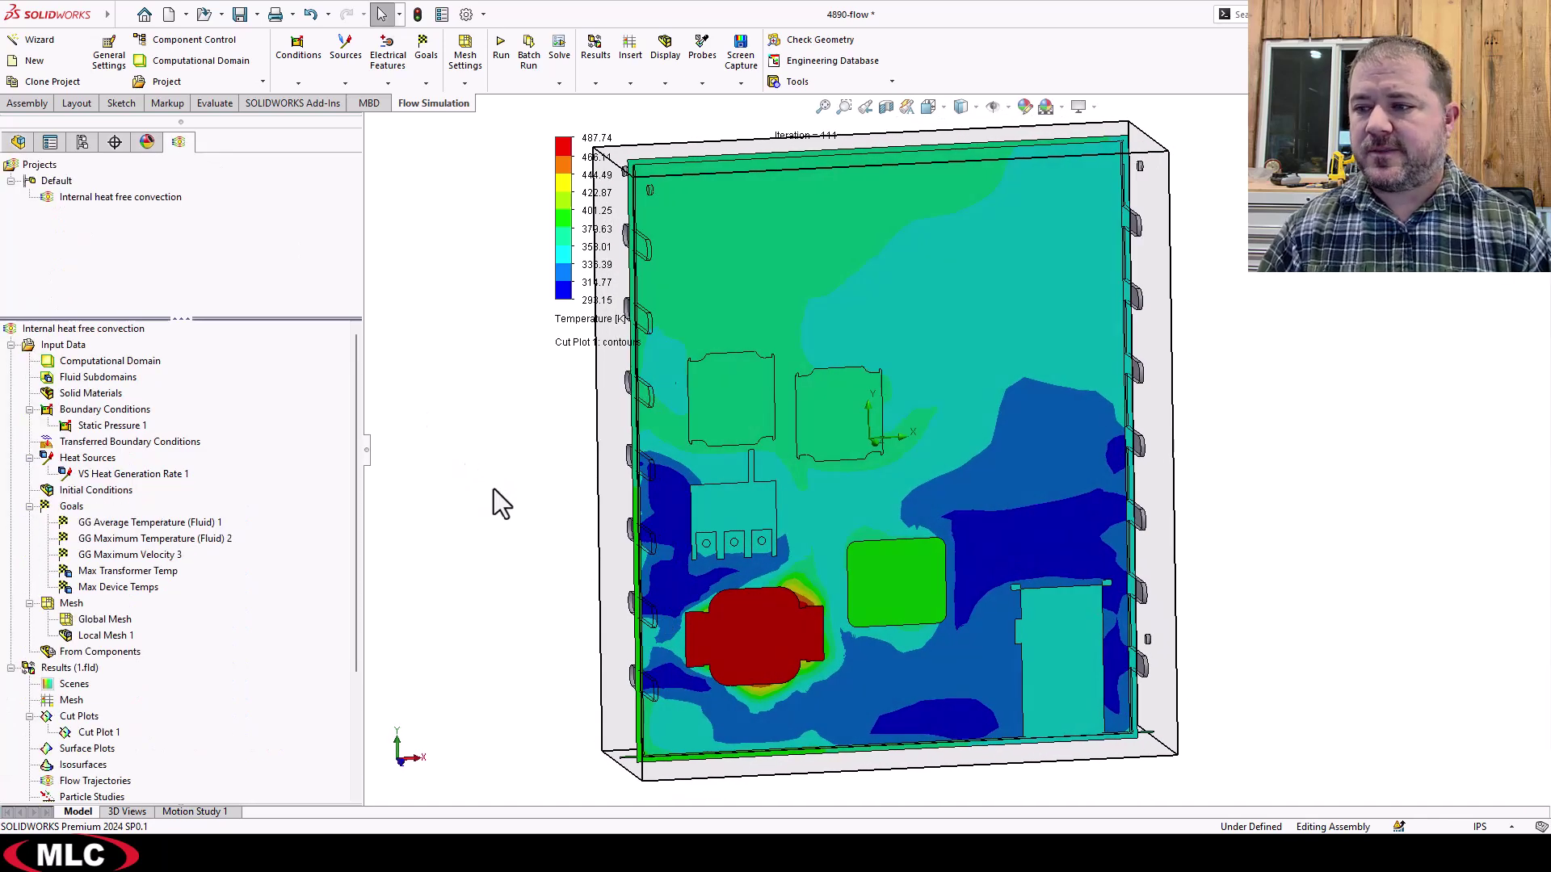
Hide parts LID10 through LID29, then bring up Cut Plot 1's actions.
click(19, 143)
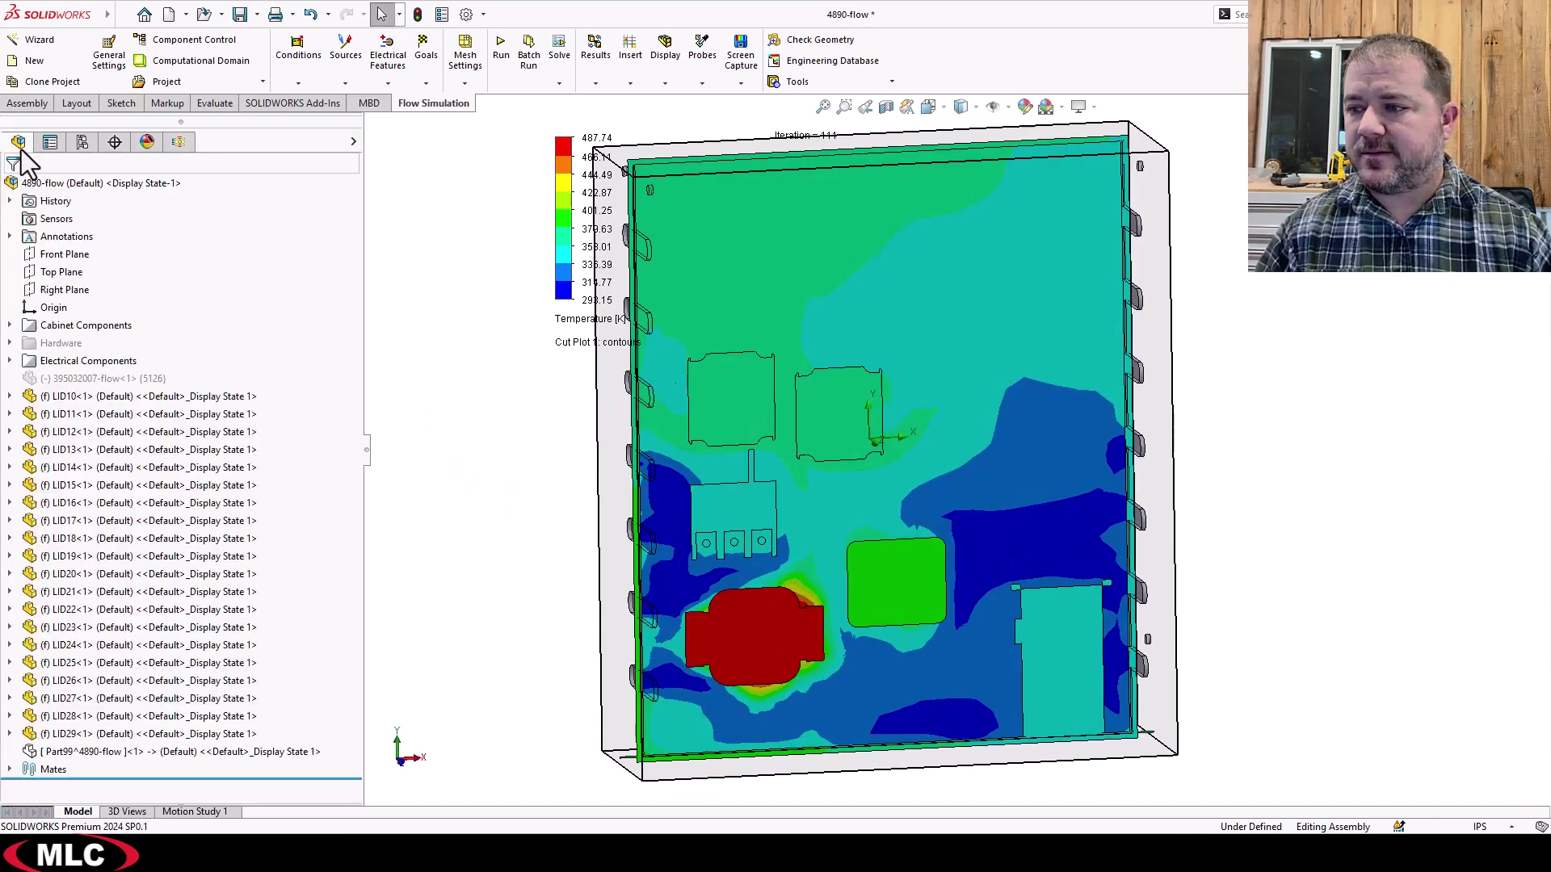
click(69, 397)
shift+click(63, 735)
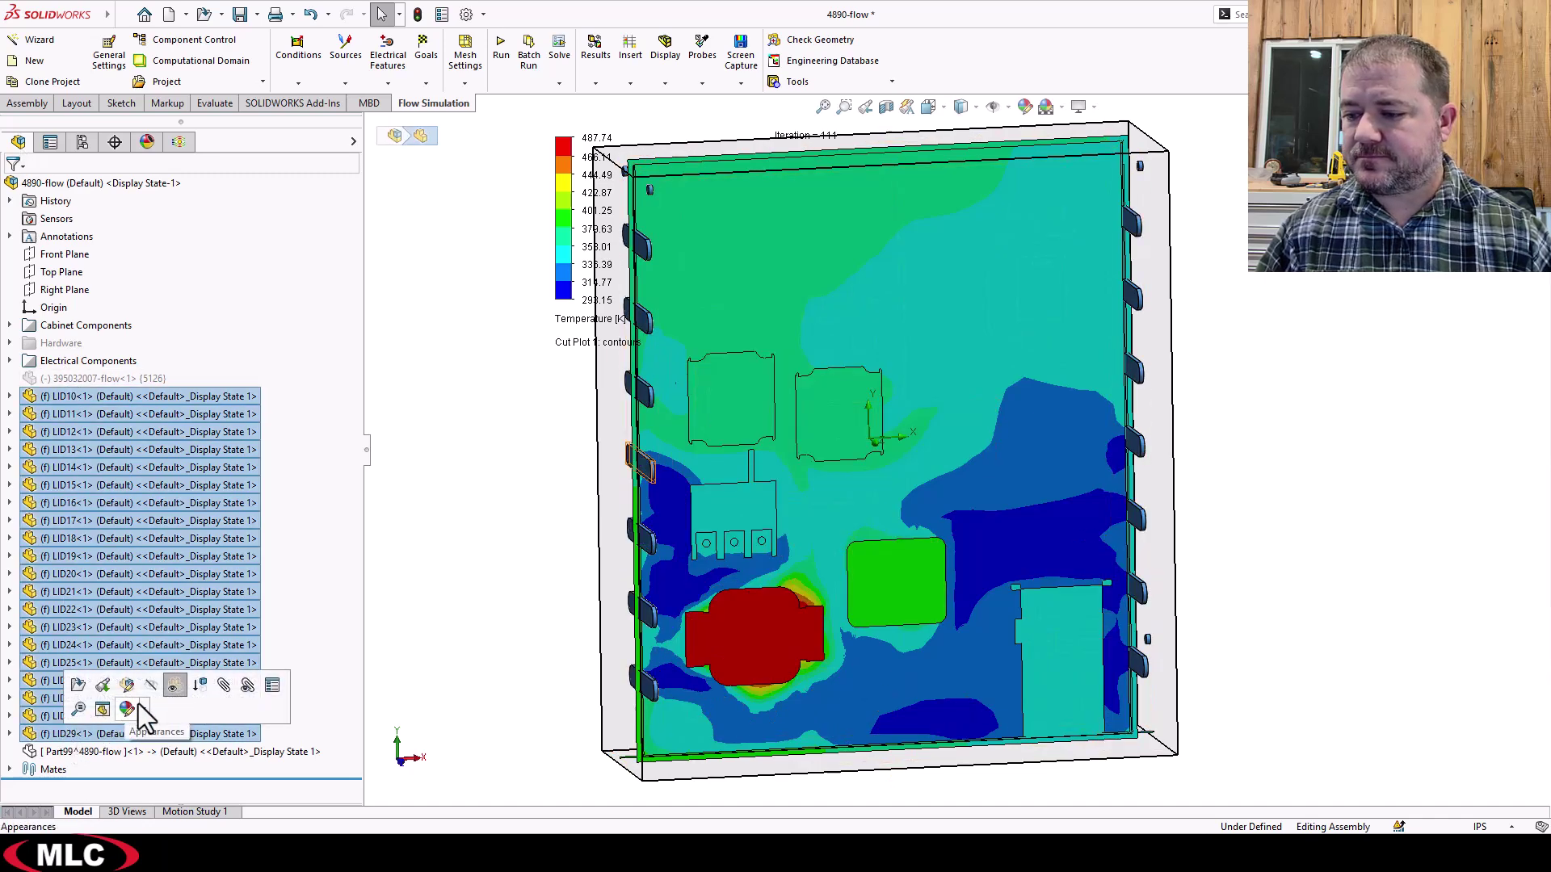
click(151, 686)
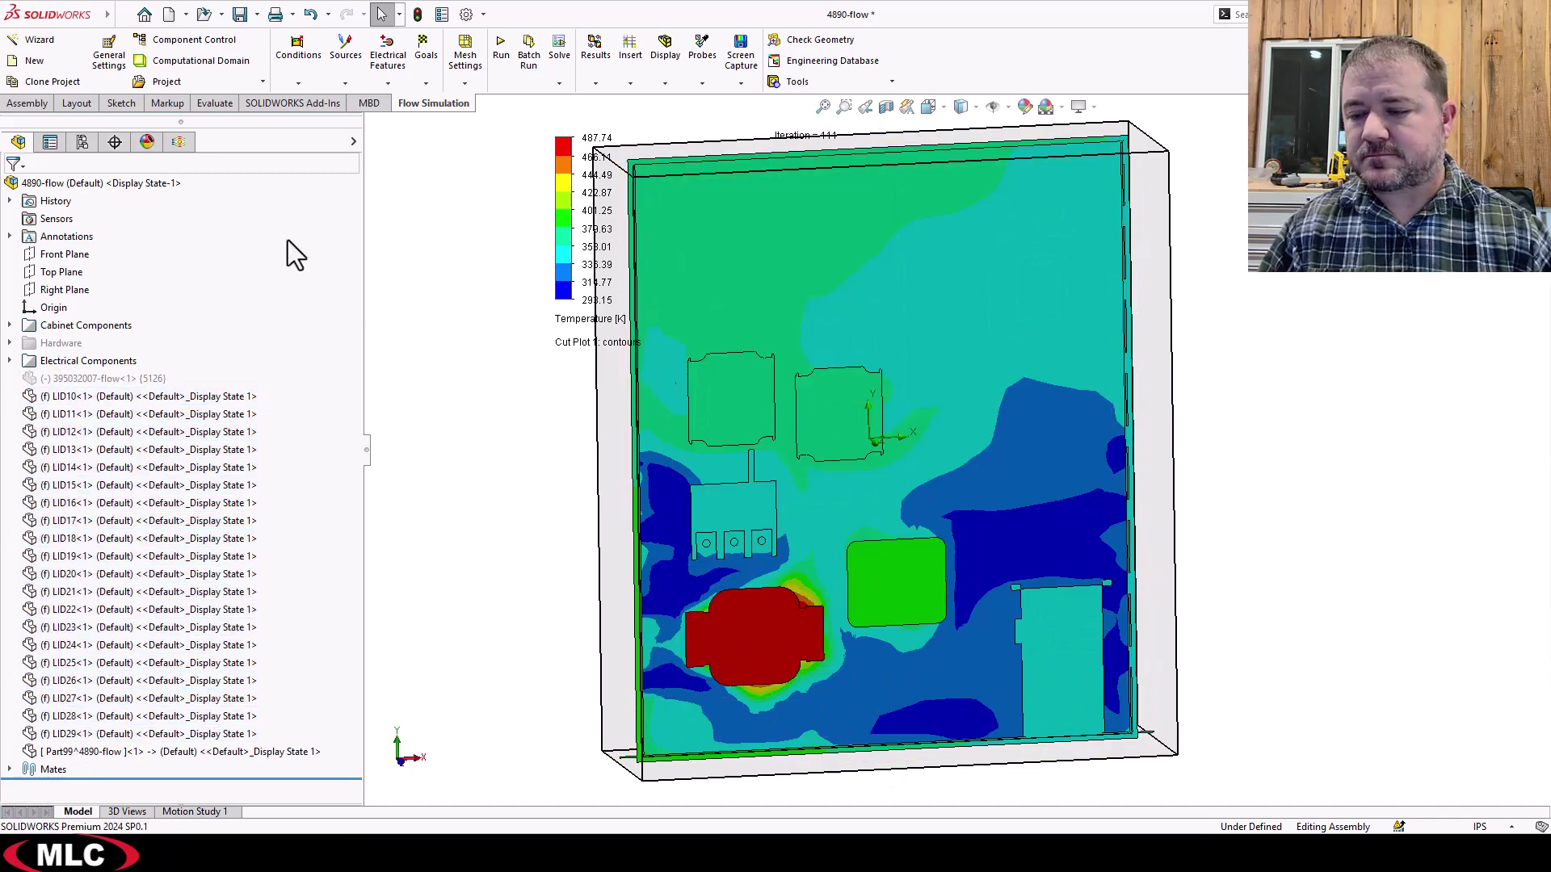
click(178, 145)
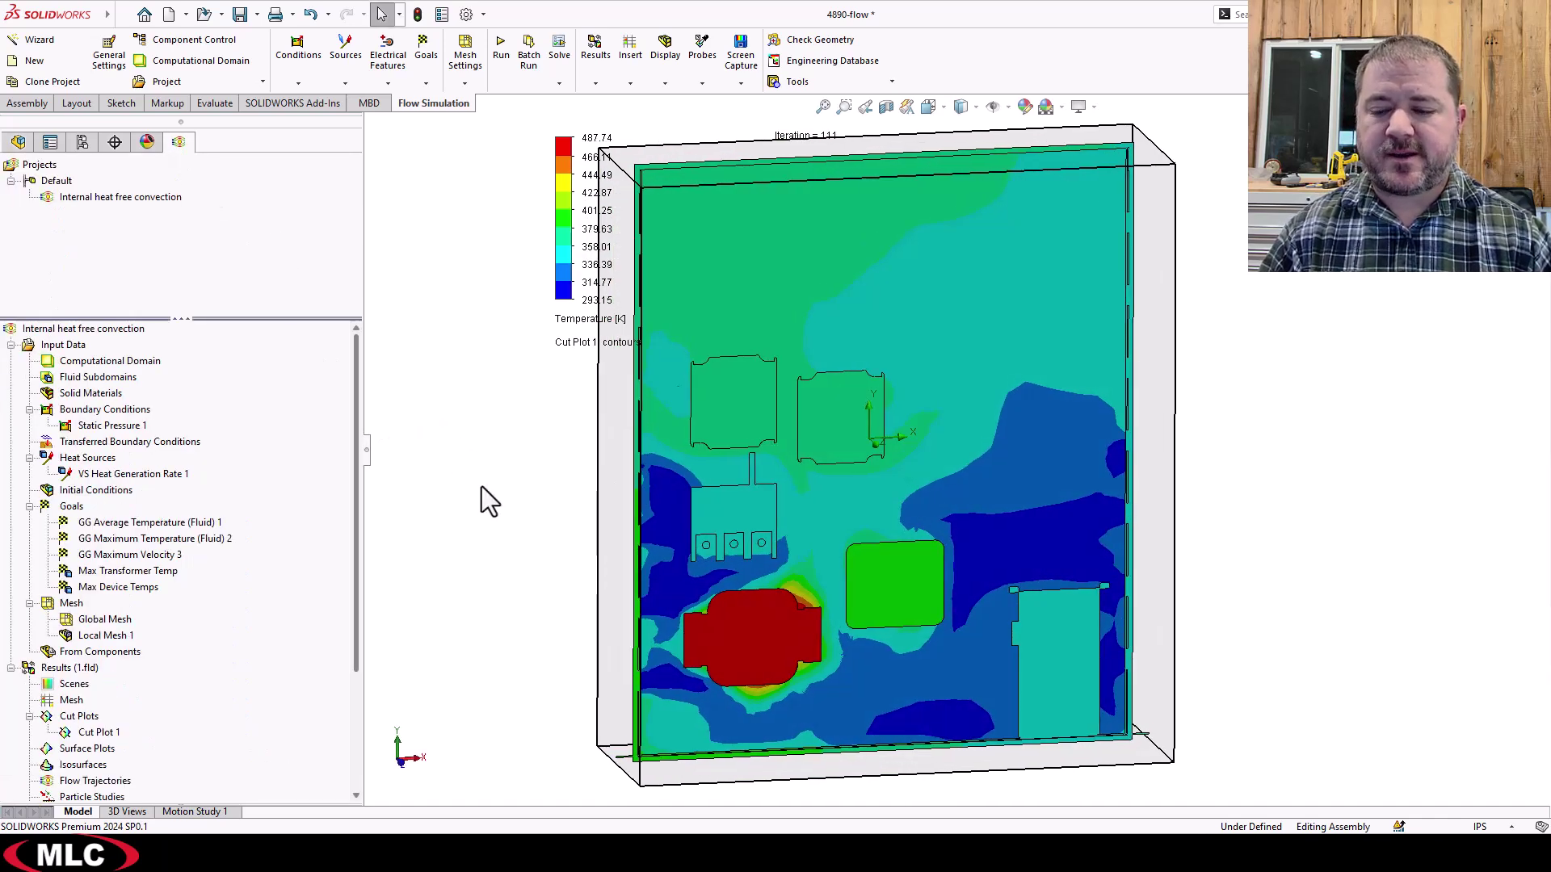
middle_drag(492, 493, 480, 481)
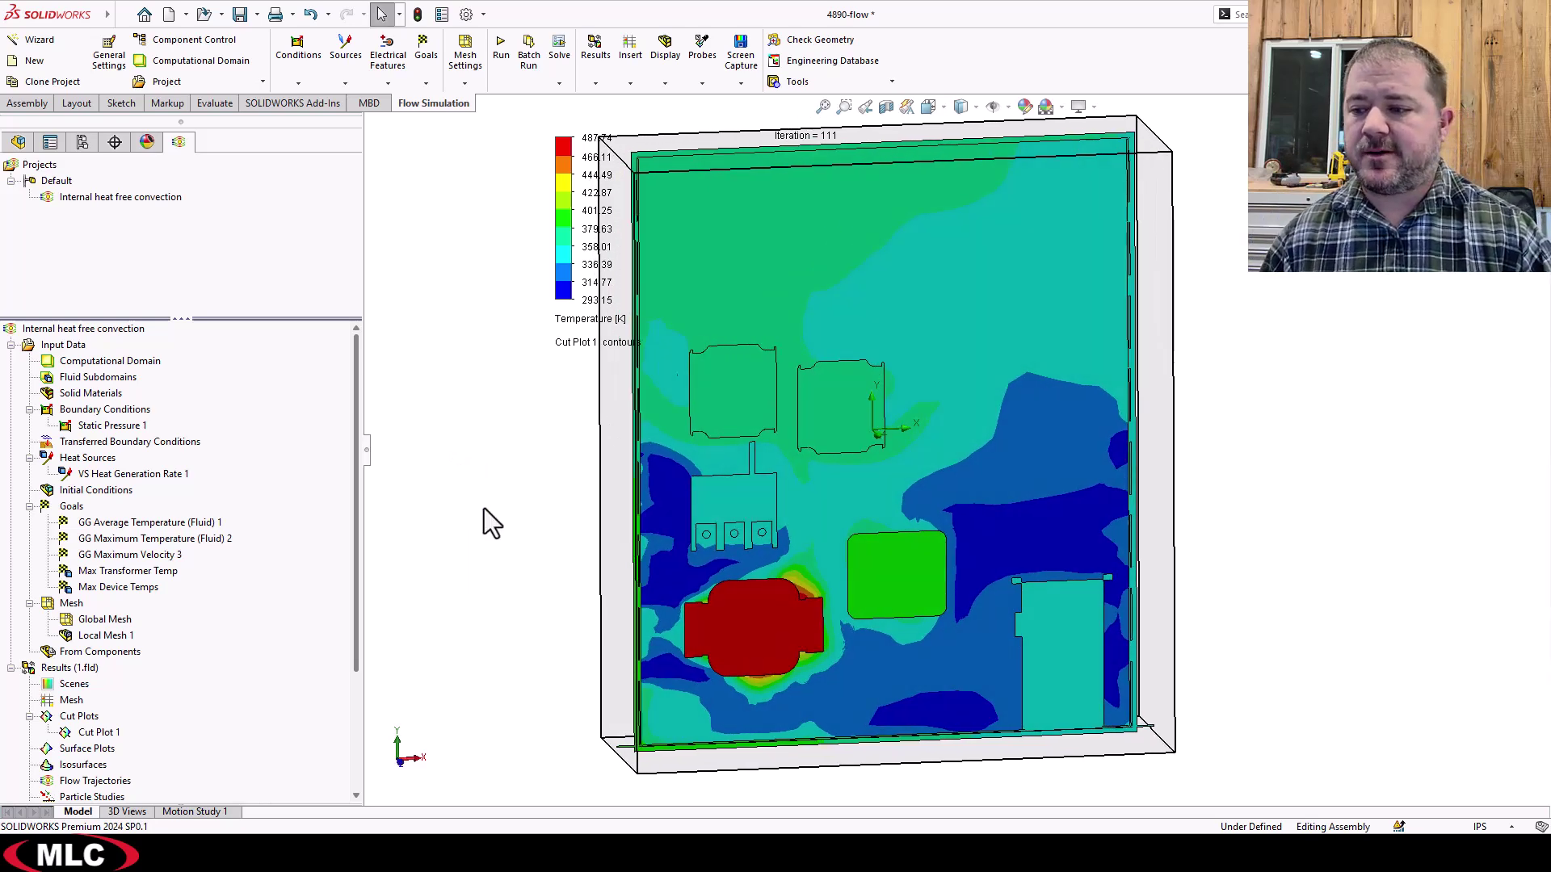
right_click(90, 732)
Add the Mesh display to Cut Plot 1 and preview the grid.
click(129, 462)
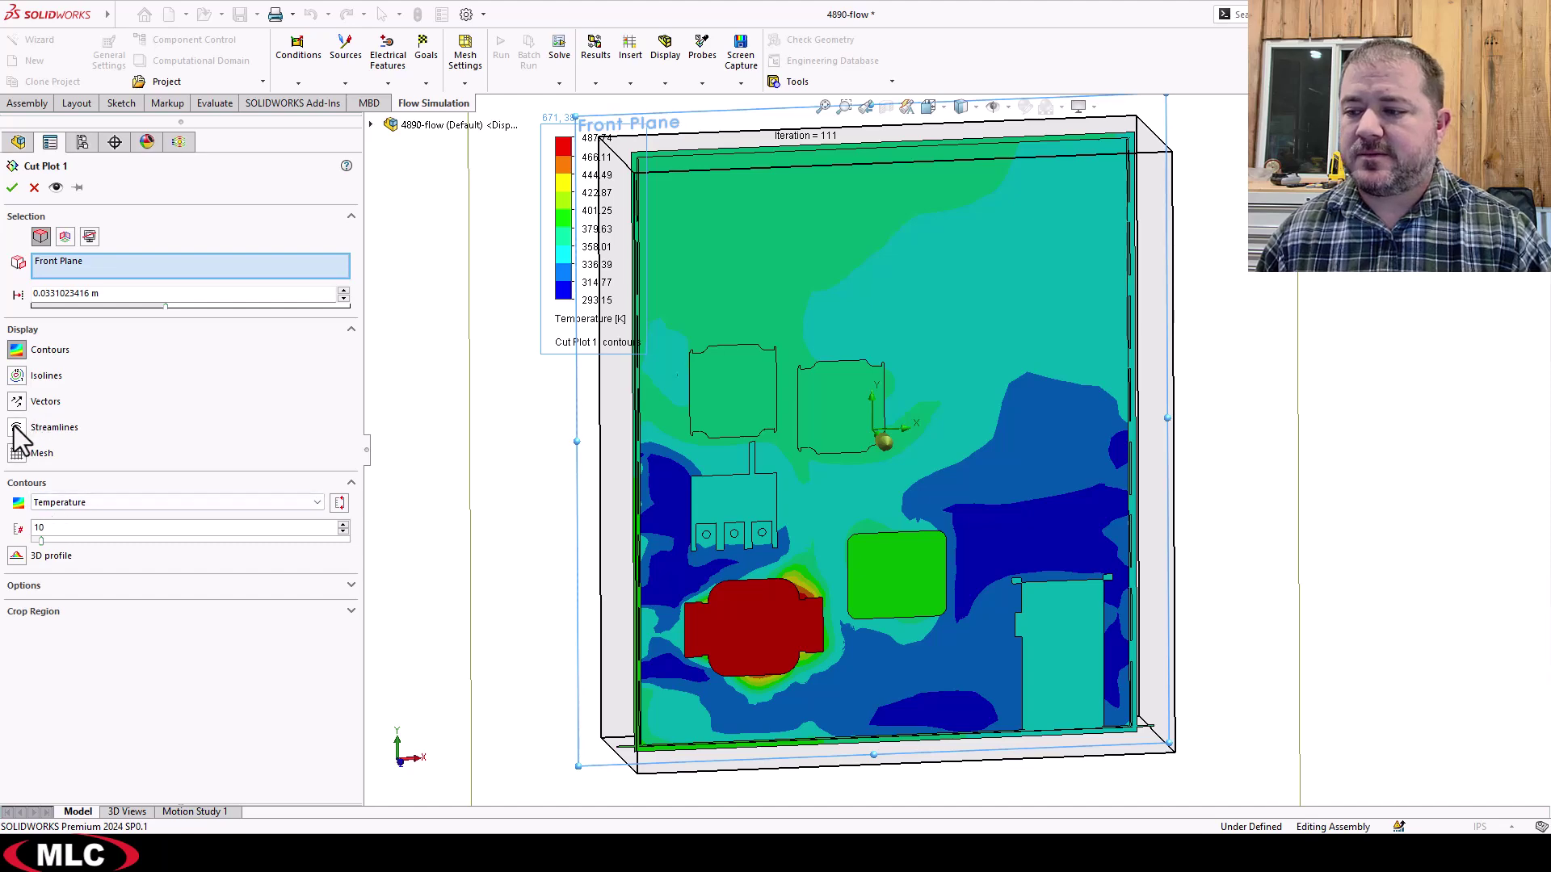
click(17, 453)
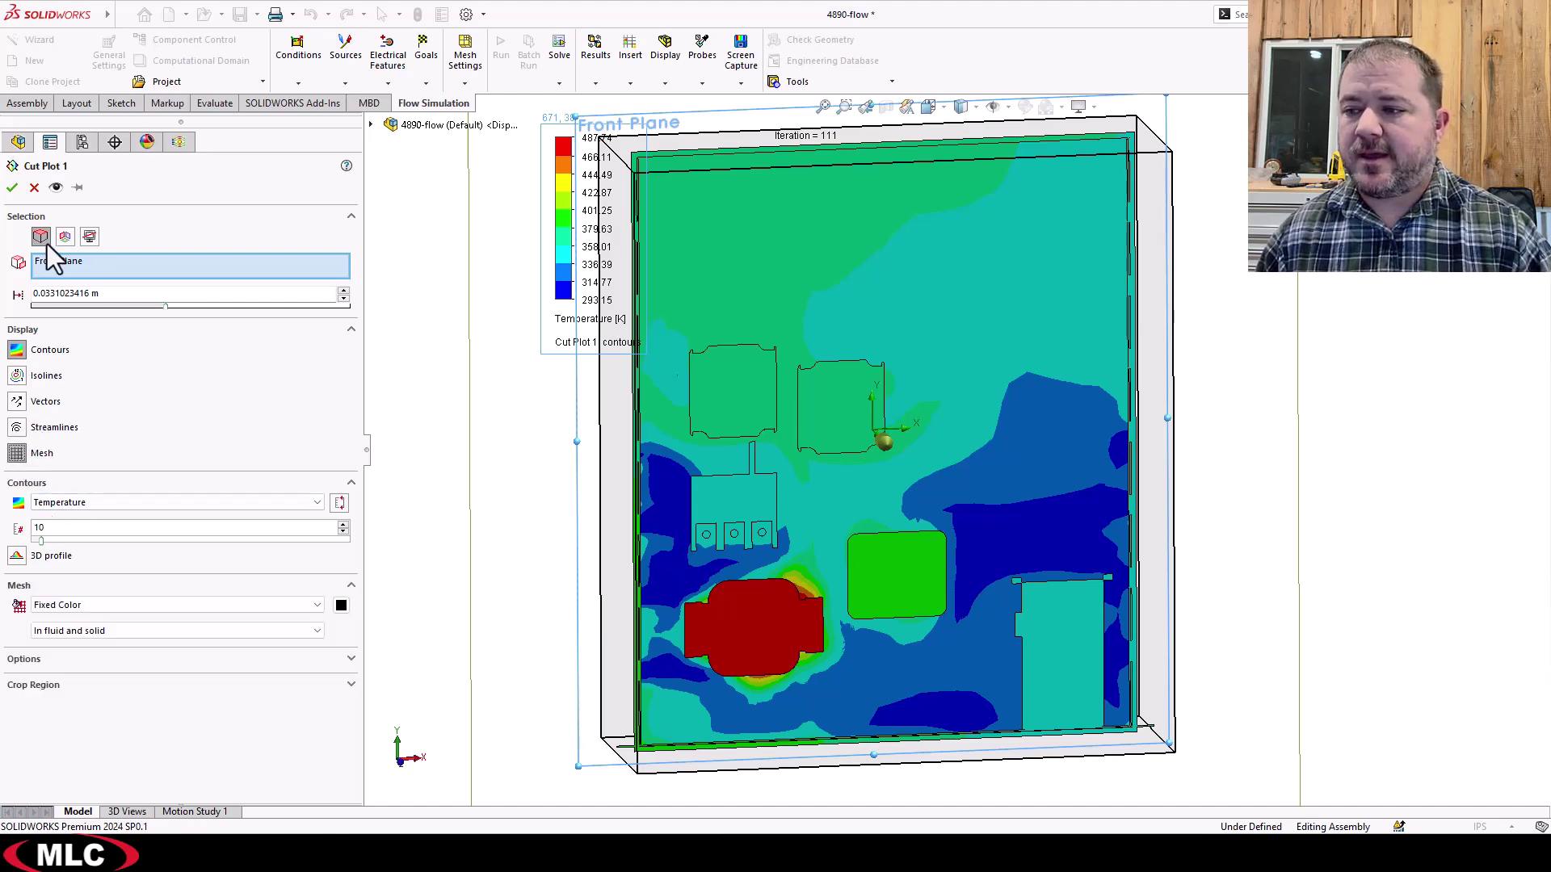
click(54, 189)
Zoom and orbit to inspect the mesh, then return to the front view.
middle_drag(595, 537, 590, 521)
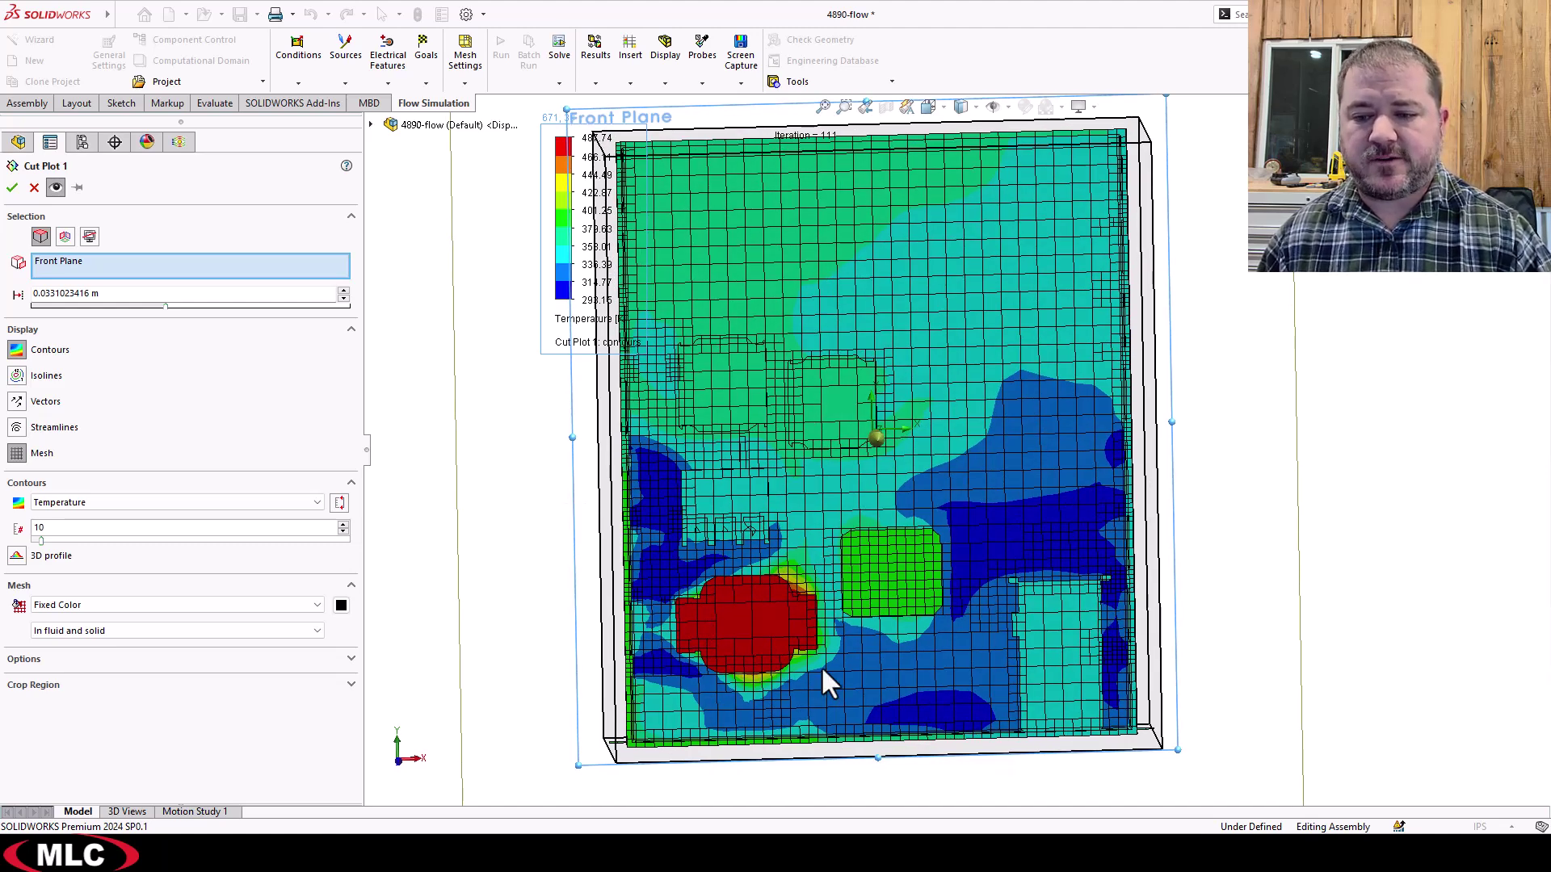
mouse_move(824, 659)
middle_down()
mouse_move(808, 647)
mouse_move(830, 641)
middle_up()
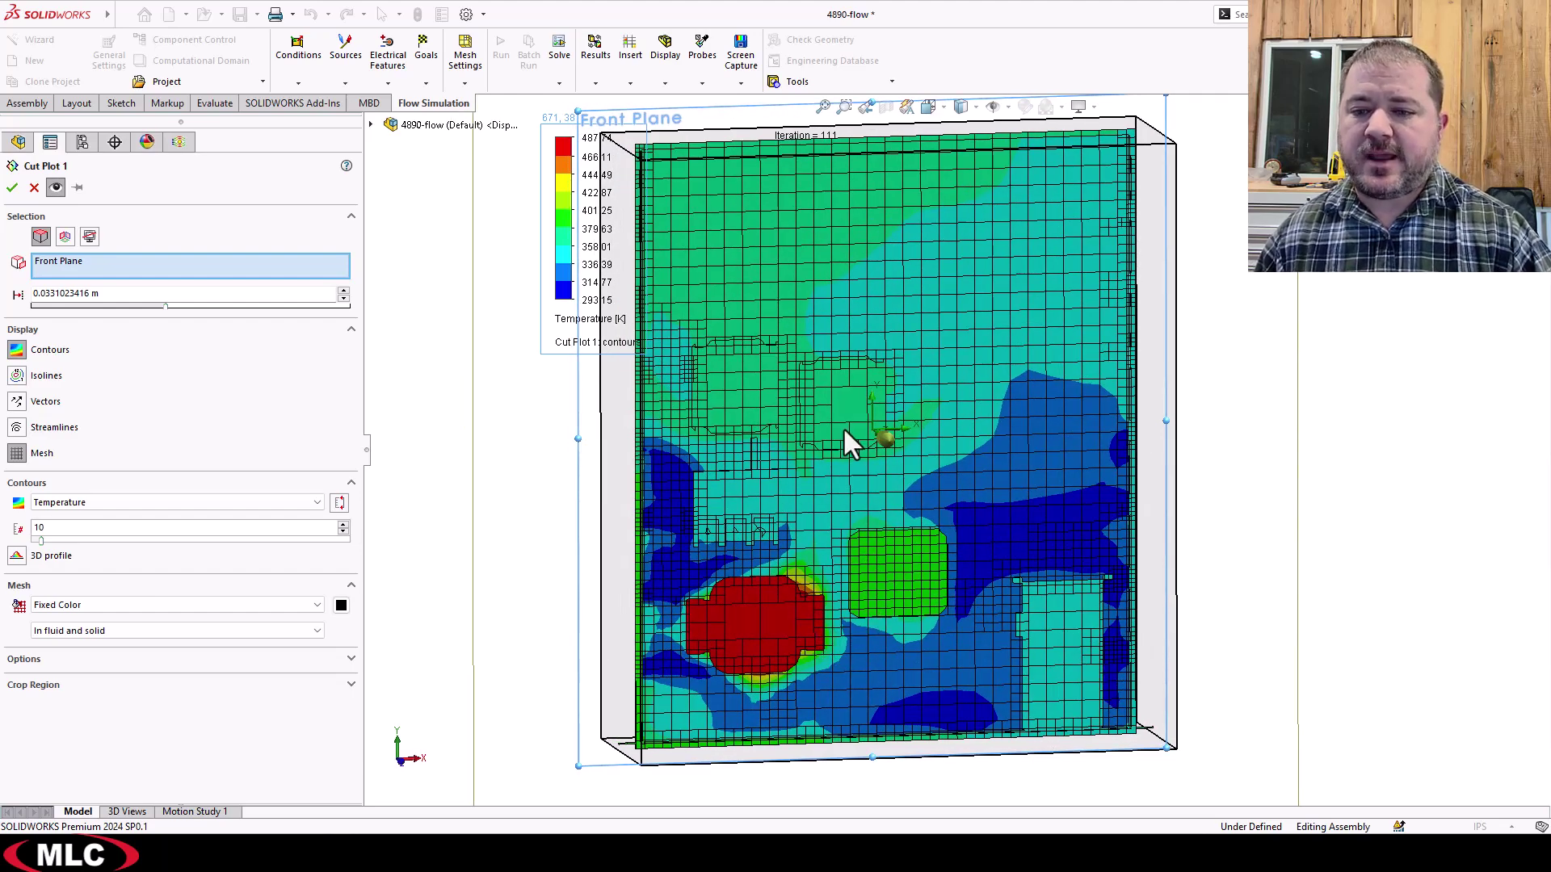
scroll(841, 426, down, 3)
scroll(847, 429, down, 3)
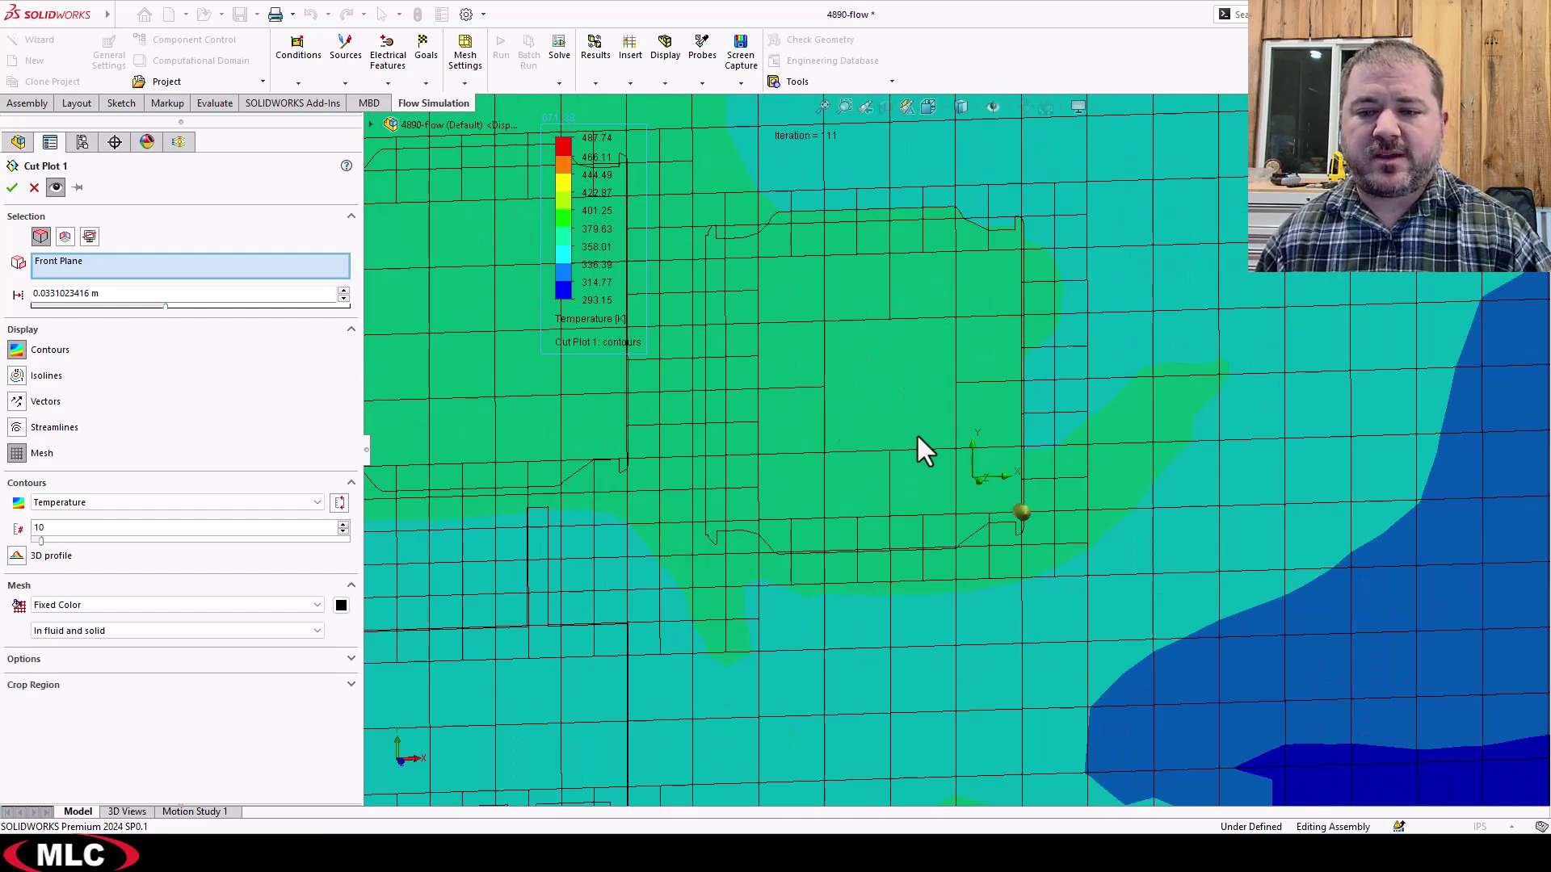
scroll(1037, 523, up, 5)
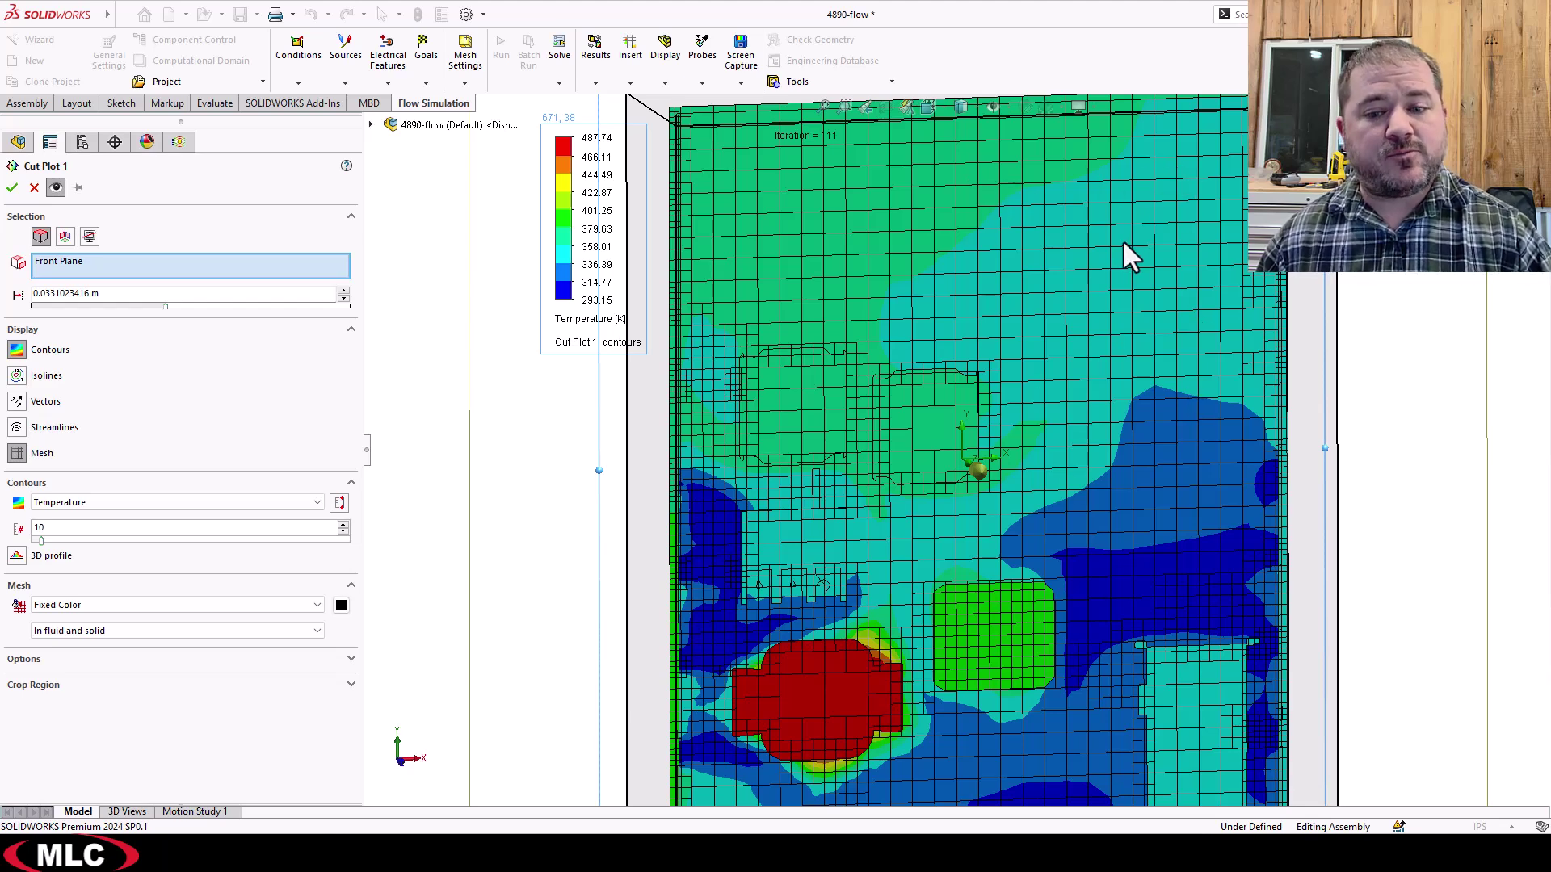
scroll(782, 709, down, 3)
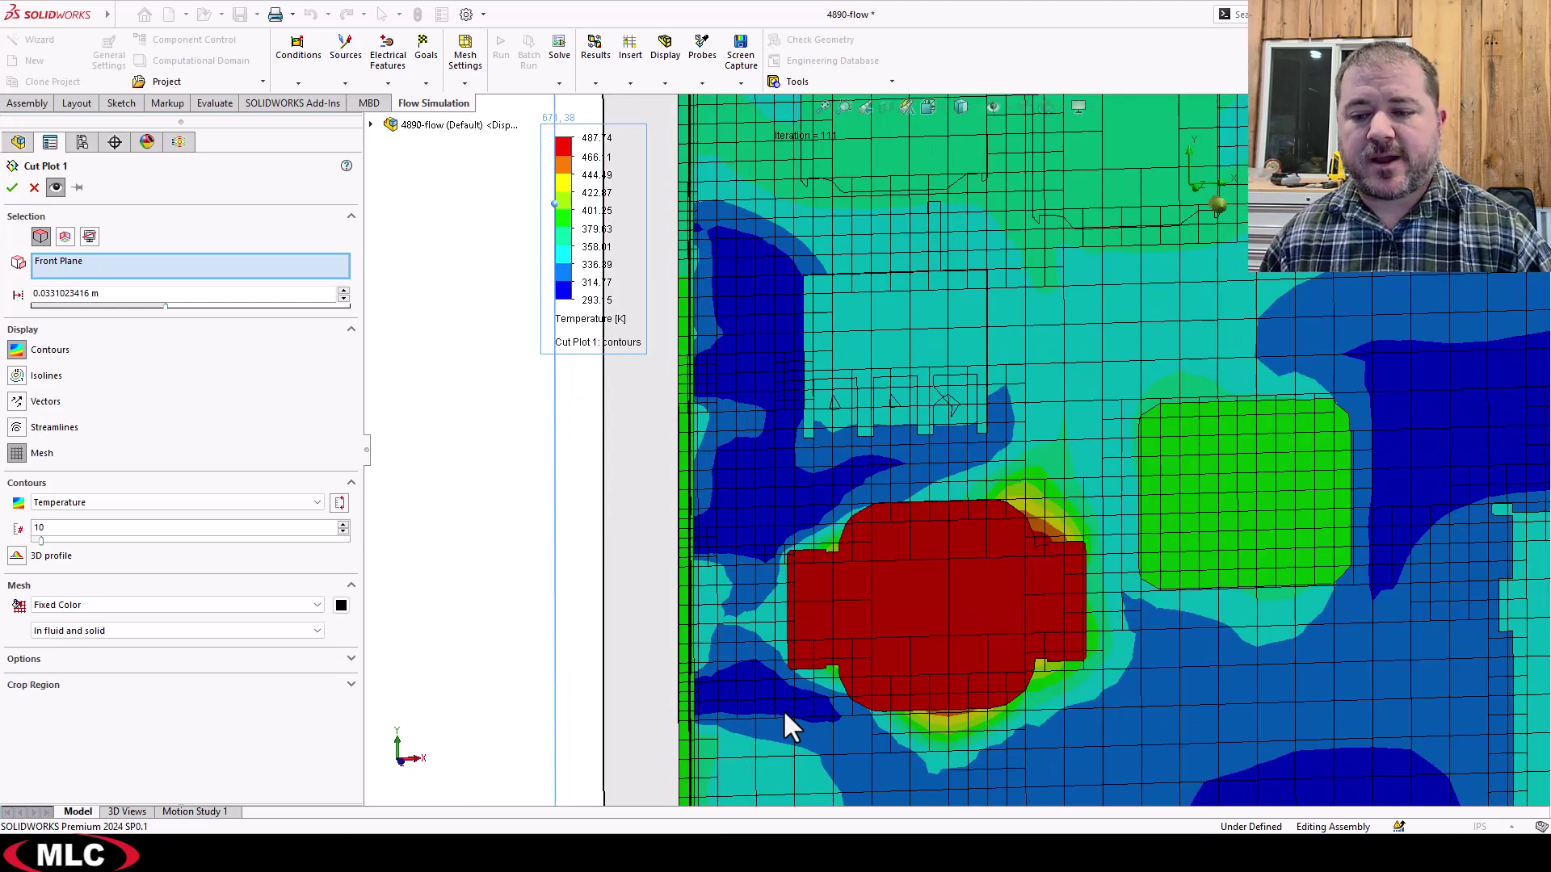
scroll(840, 654, down, 2)
scroll(1211, 395, up, 2)
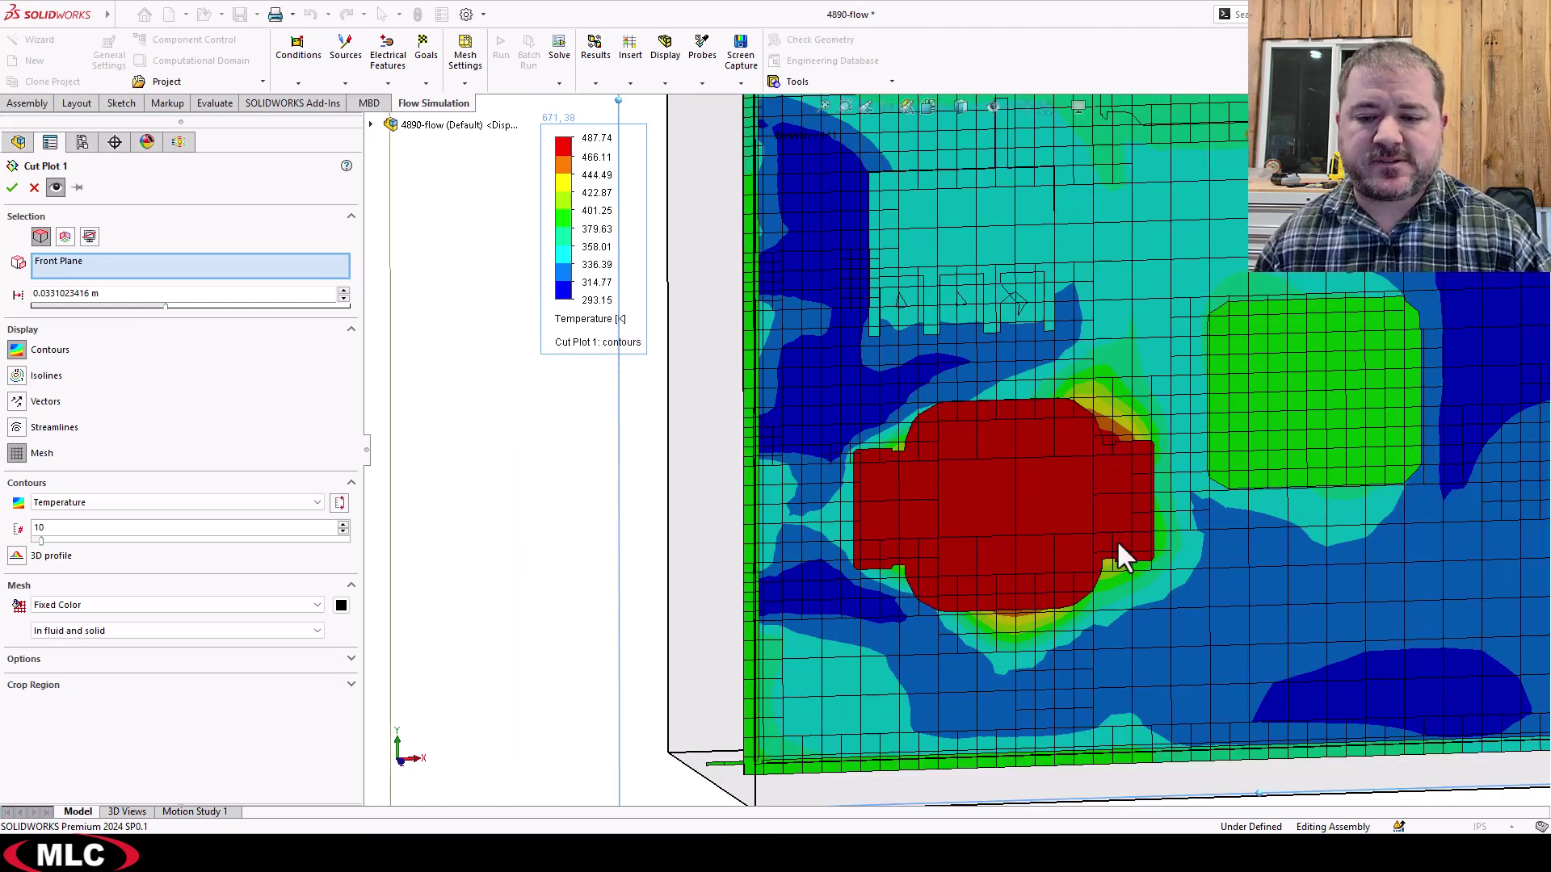
scroll(1414, 416, up, 2)
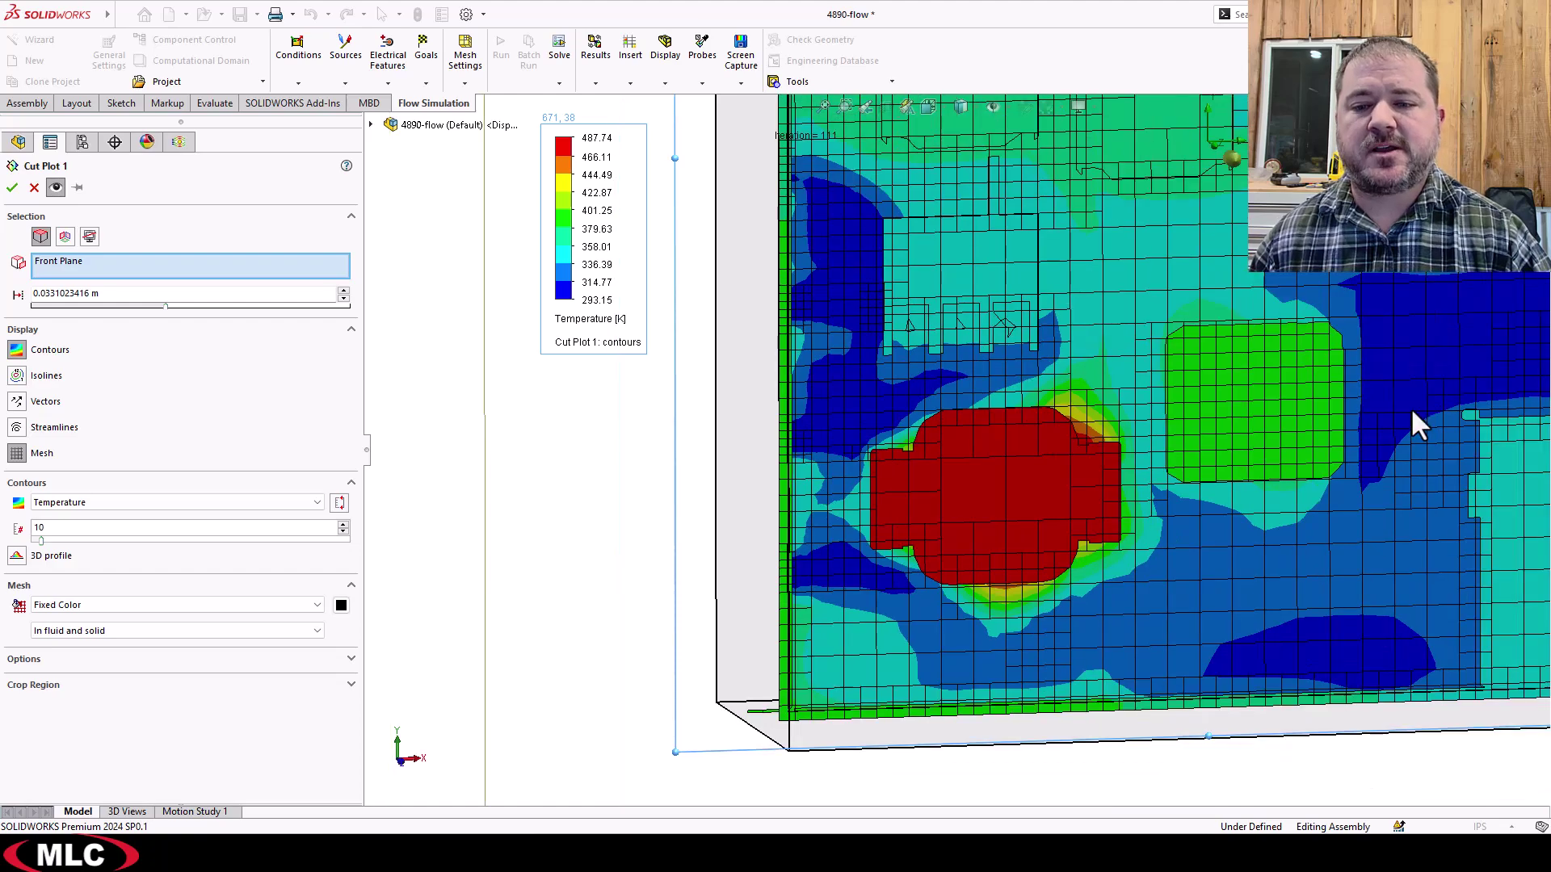
scroll(1411, 408, up, 3)
scroll(1131, 144, down, 4)
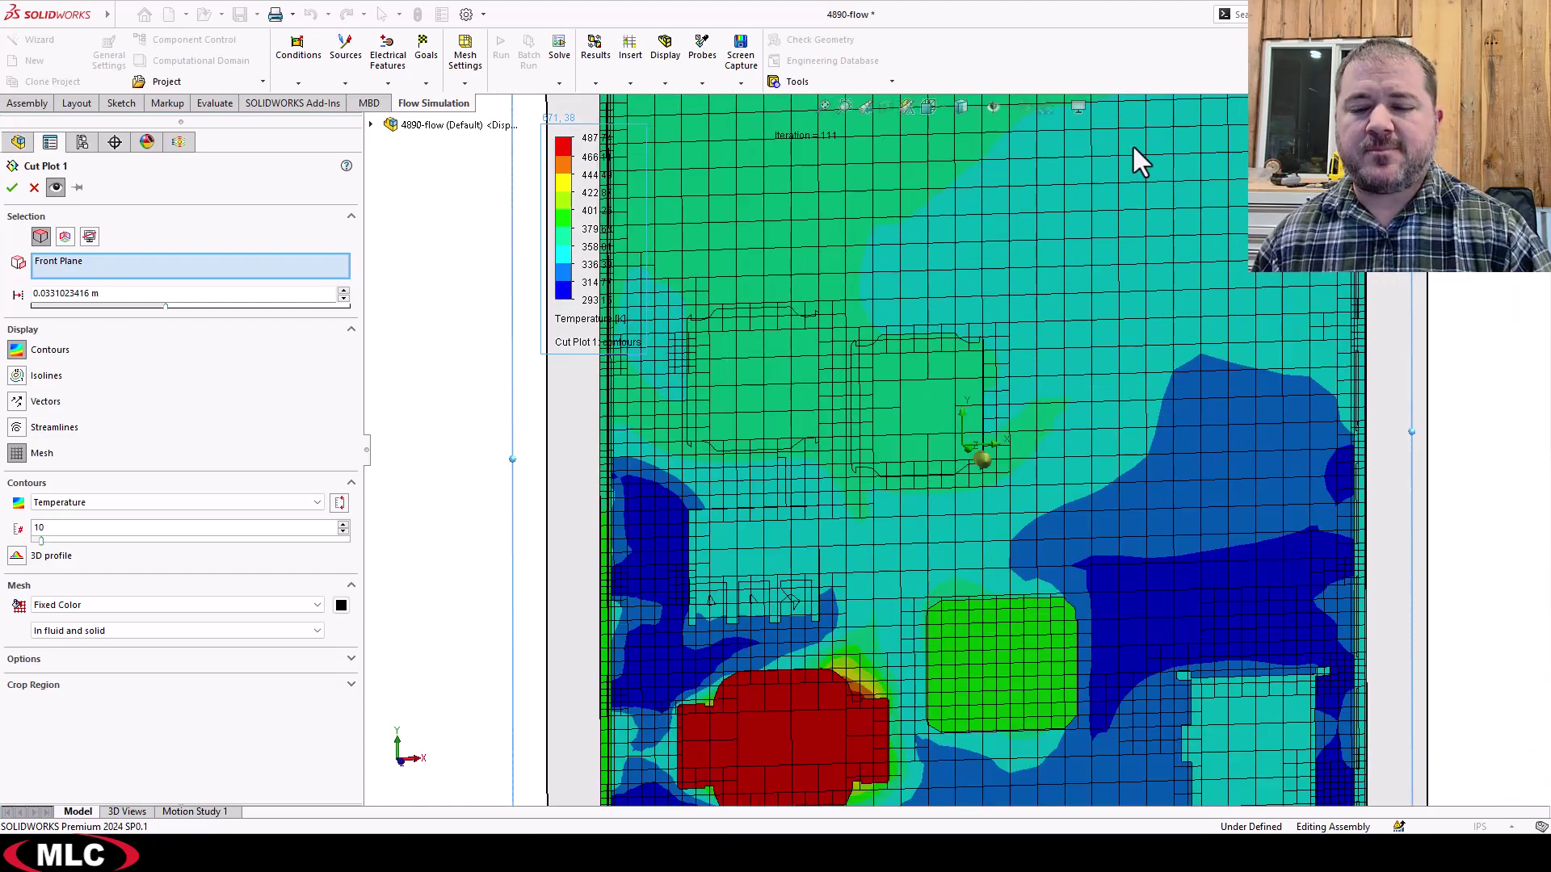
scroll(1132, 143, up, 3)
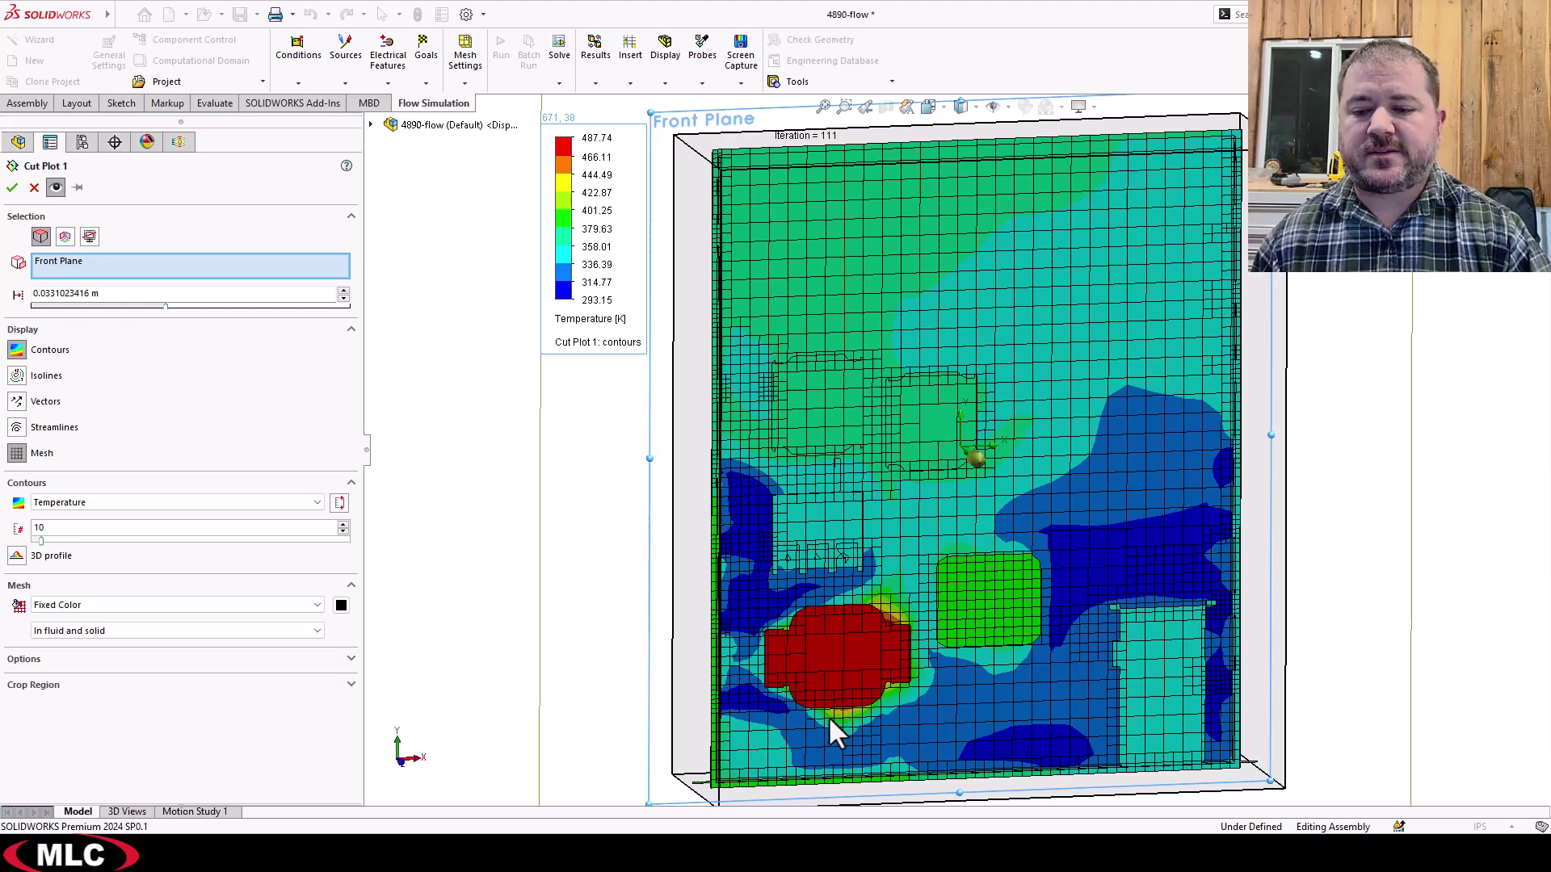
scroll(826, 714, down, 5)
scroll(827, 630, down, 1)
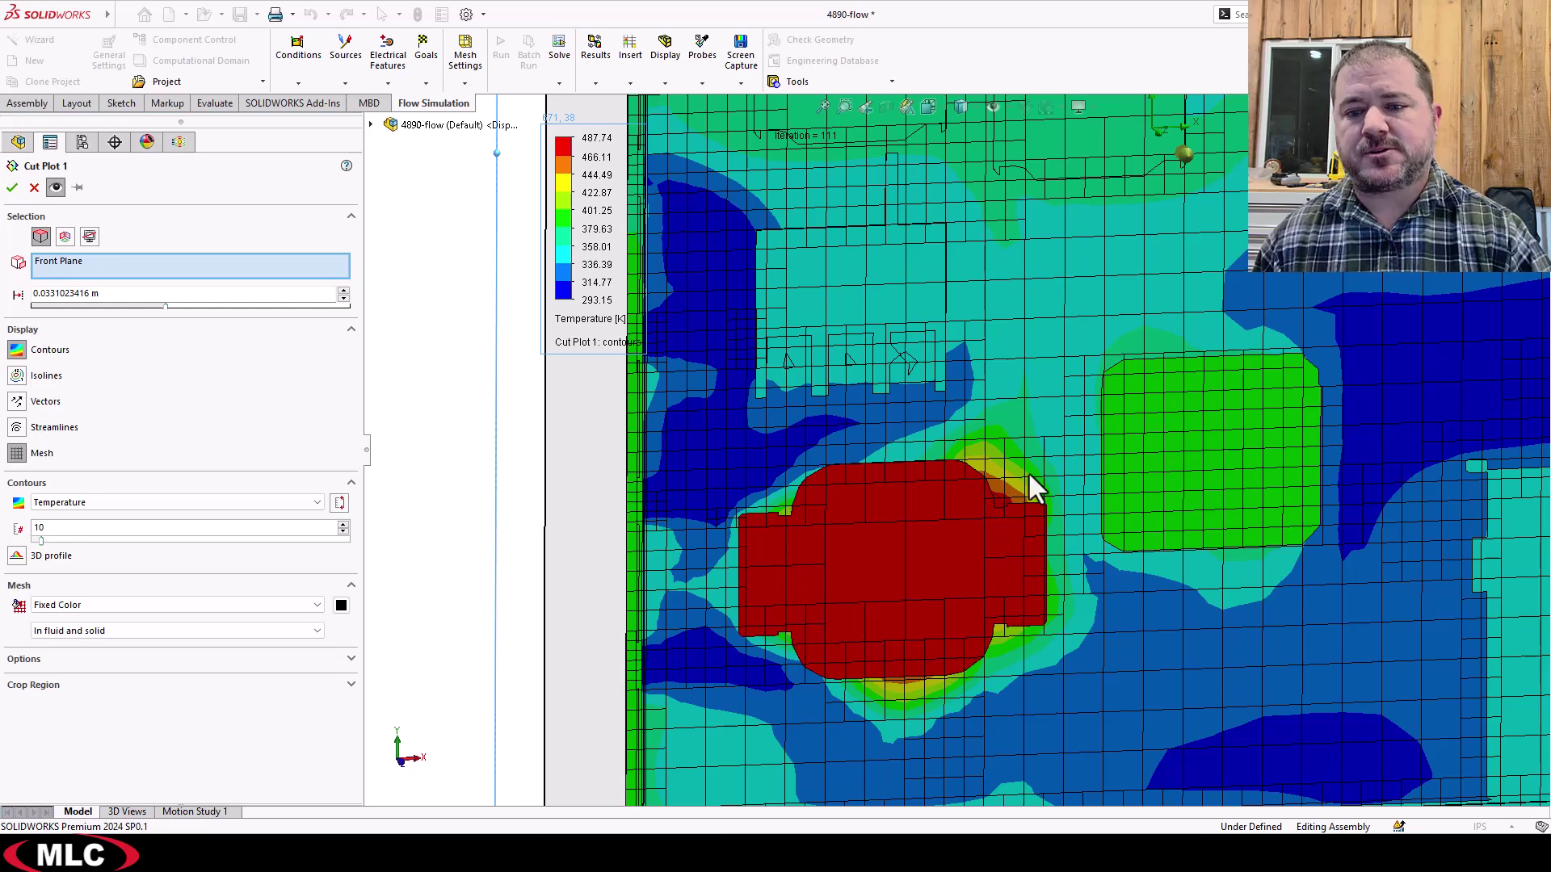
scroll(1027, 472, up, 5)
key(ctrl+1)
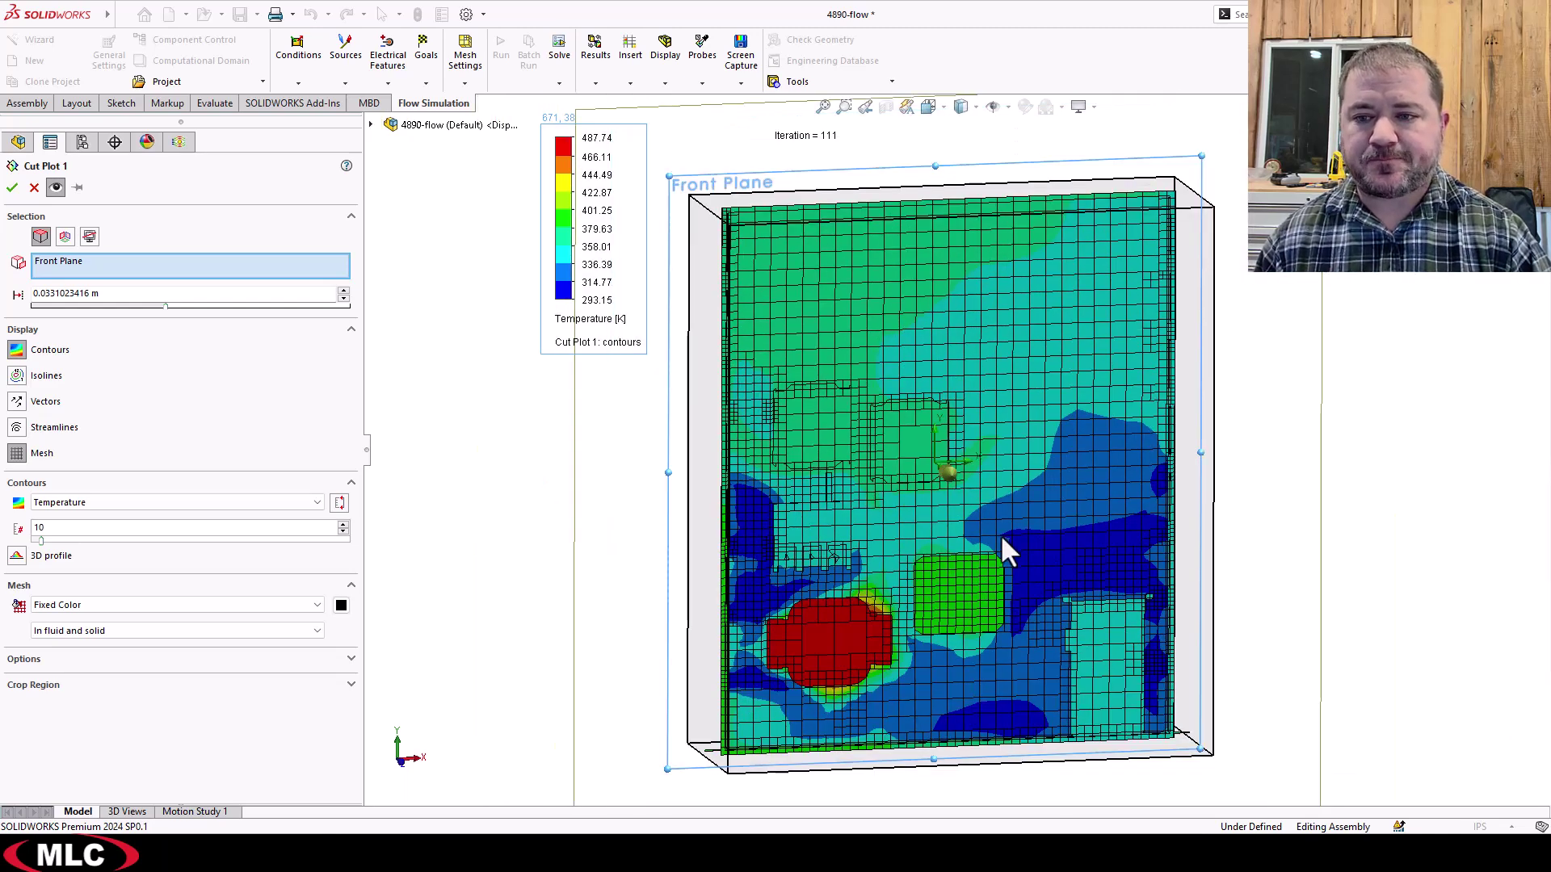
Replace the mesh overlay with velocity streamlines and zoom in on the vortices.
click(18, 454)
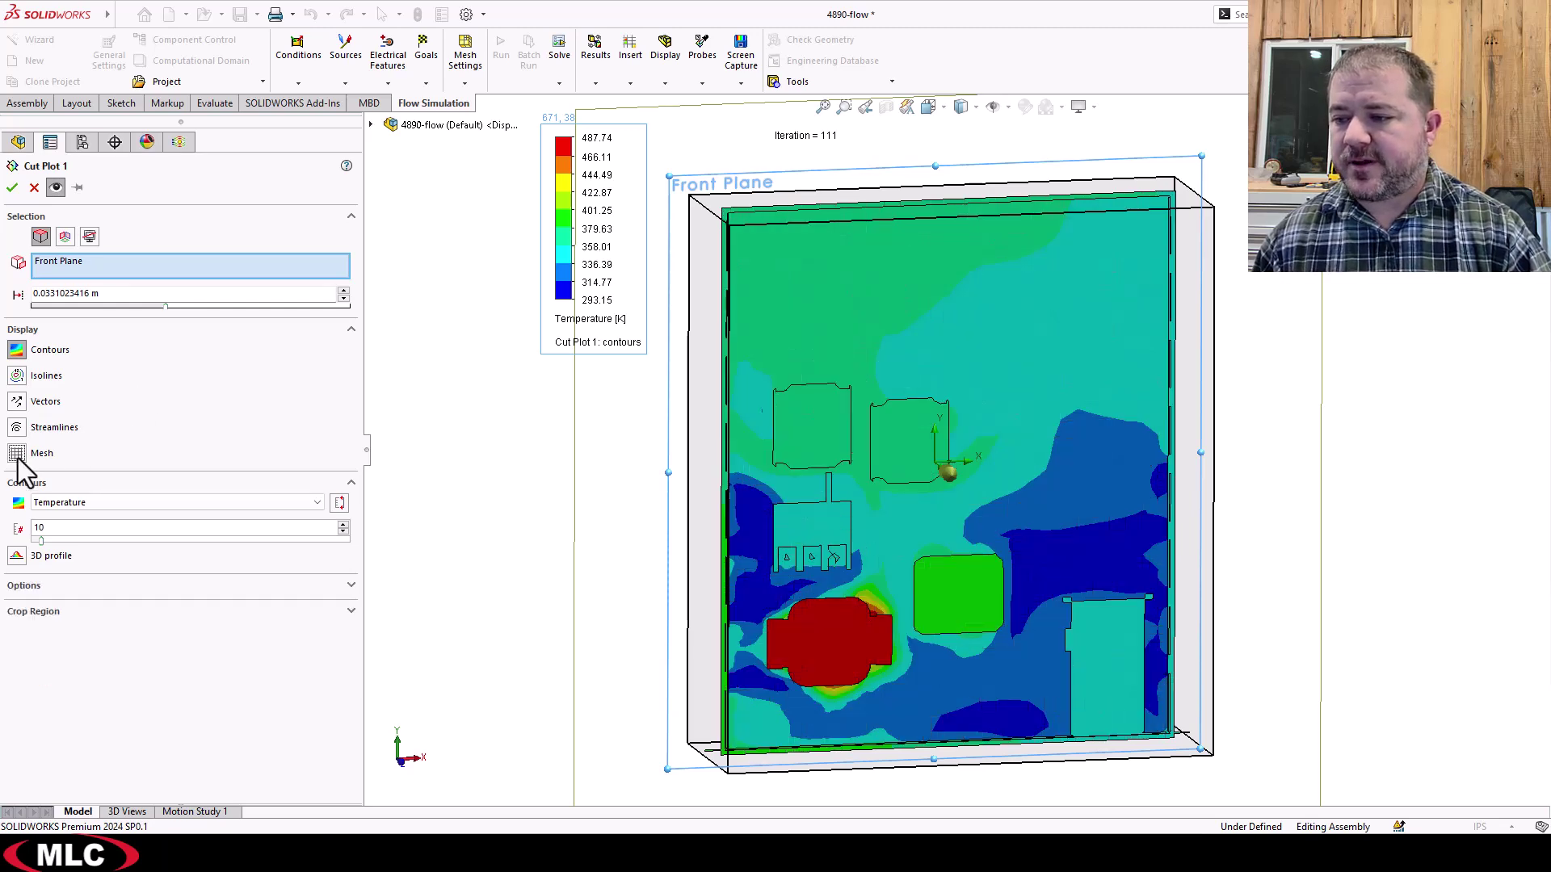
click(17, 427)
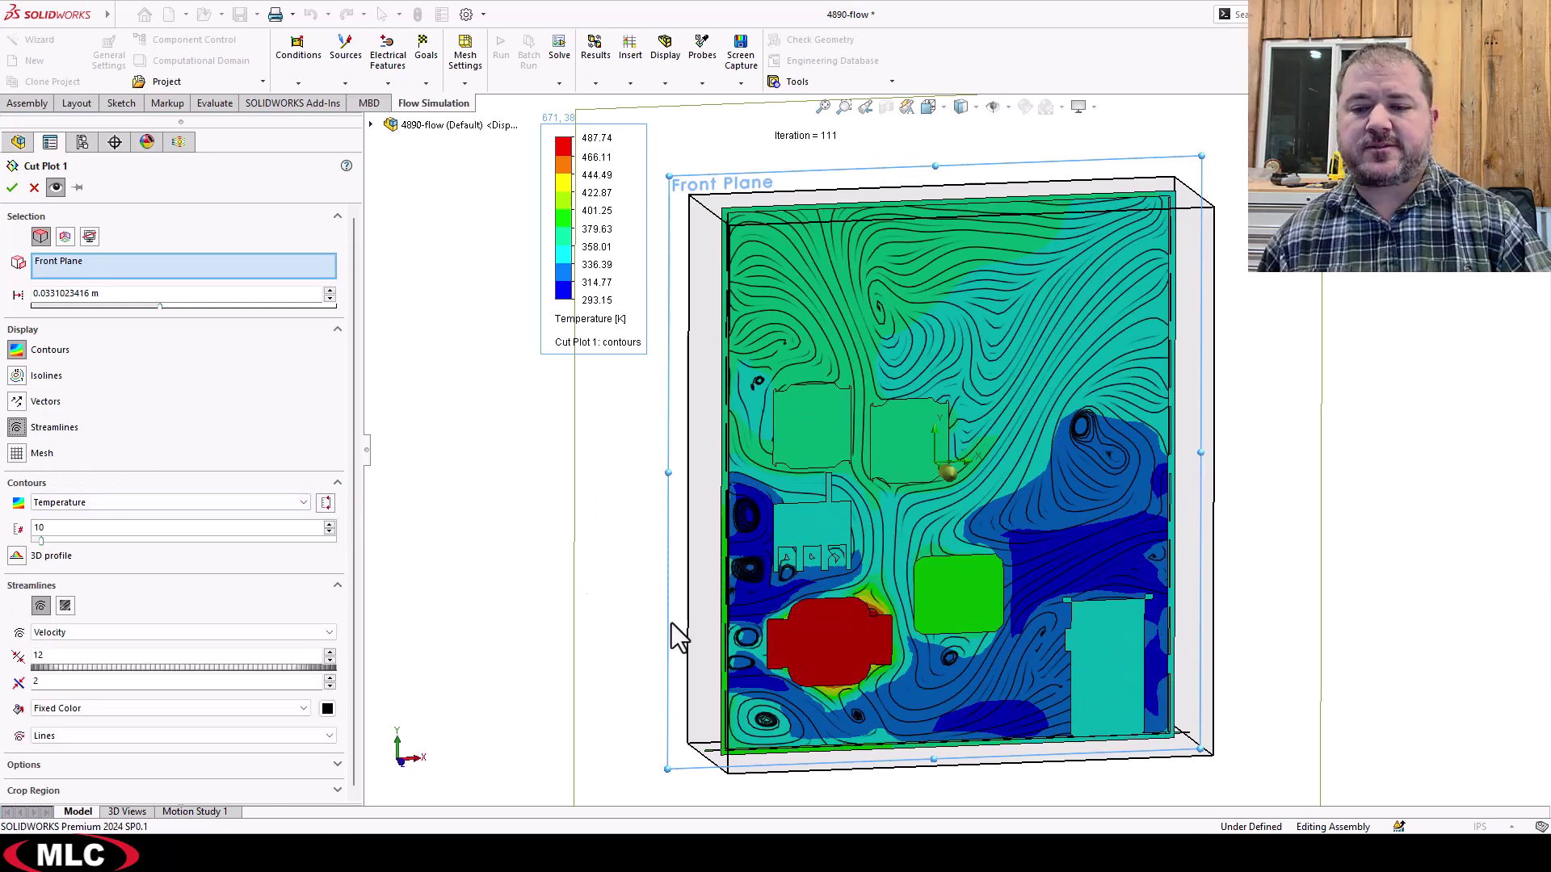
scroll(777, 683, down, 10)
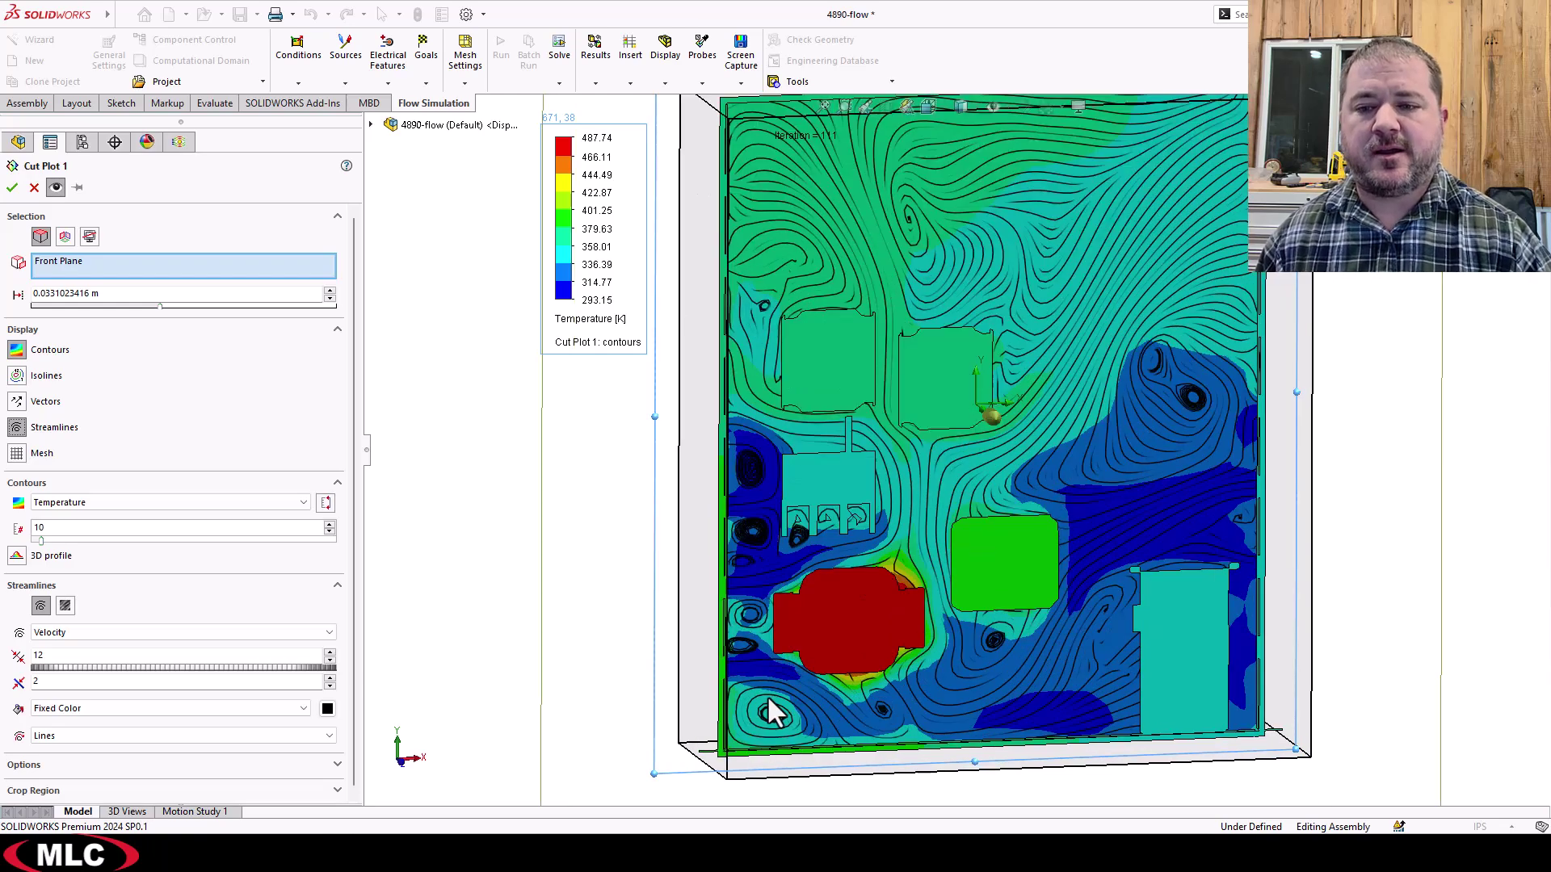
scroll(751, 436, down, 3)
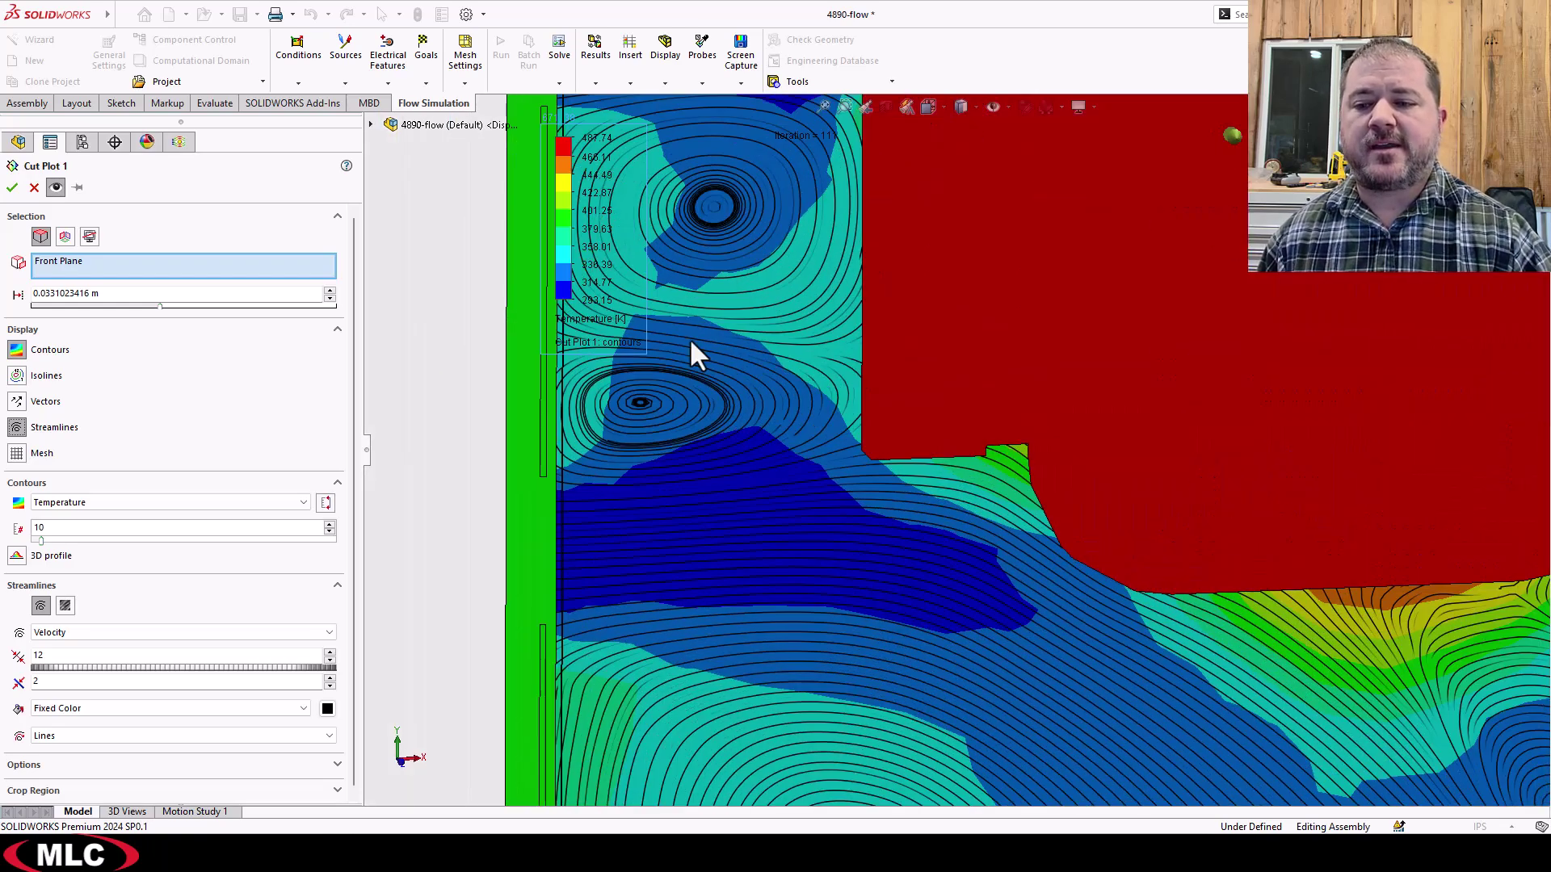
scroll(798, 314, up, 5)
scroll(832, 315, down, 2)
scroll(856, 371, down, 8)
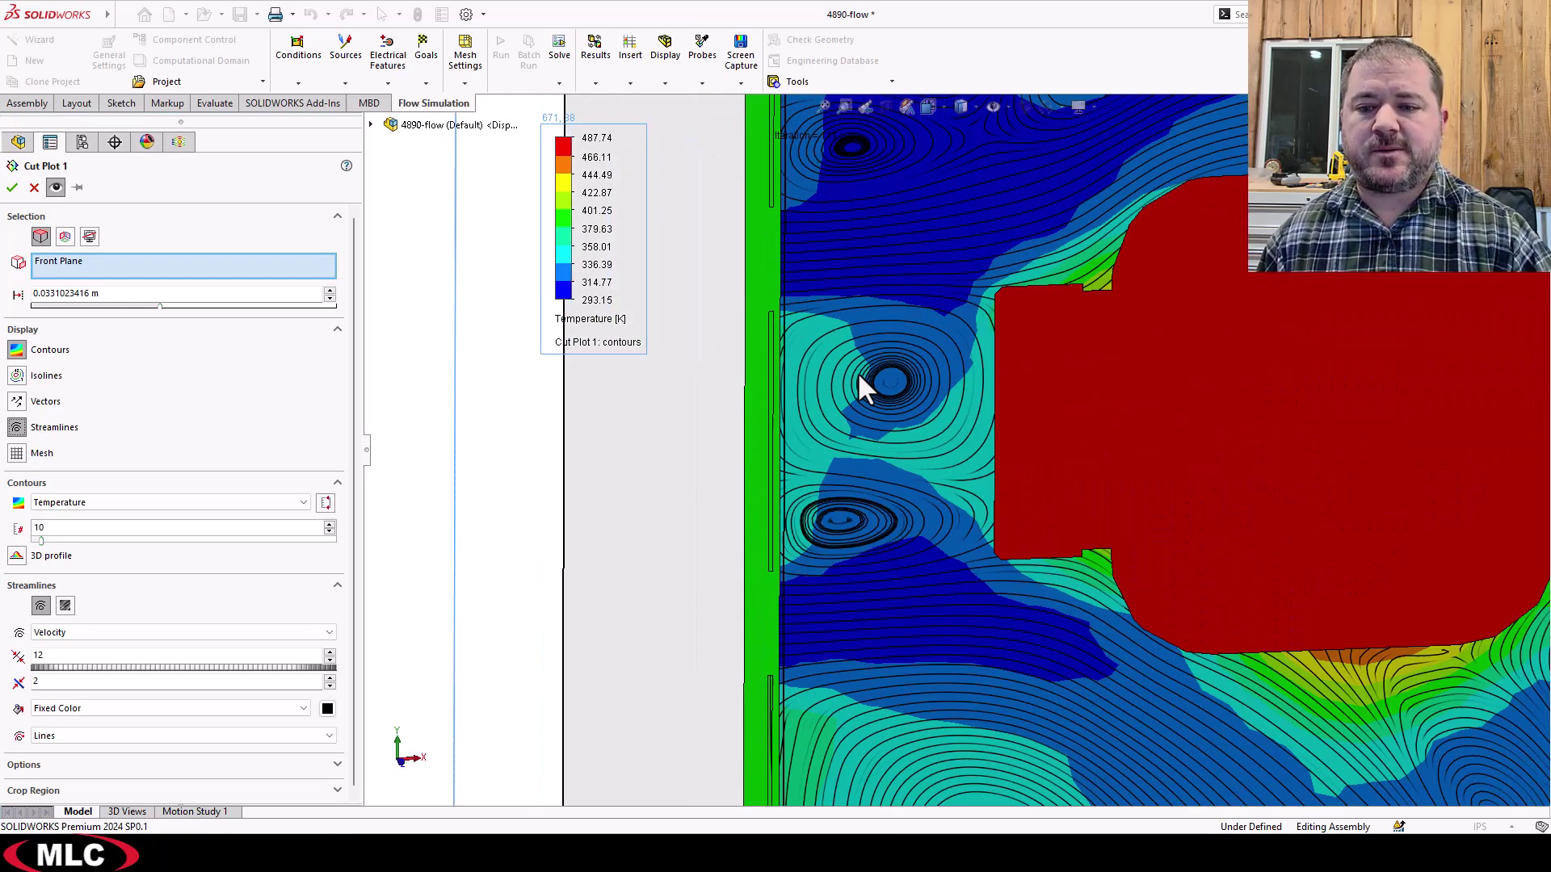
scroll(1294, 421, down, 6)
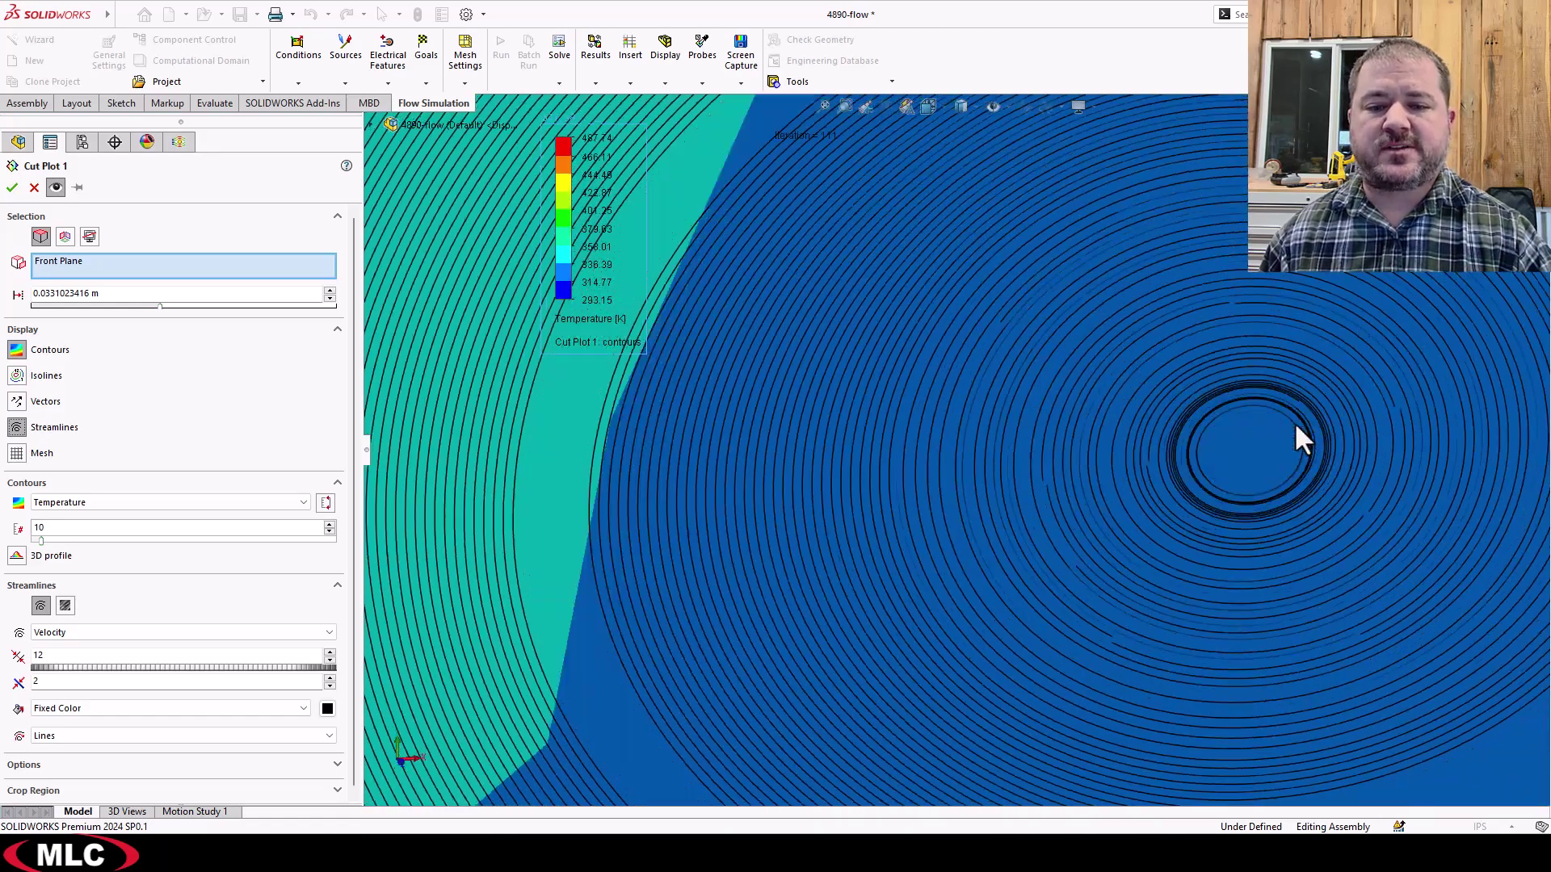
scroll(1253, 439, up, 7)
scroll(1252, 442, up, 6)
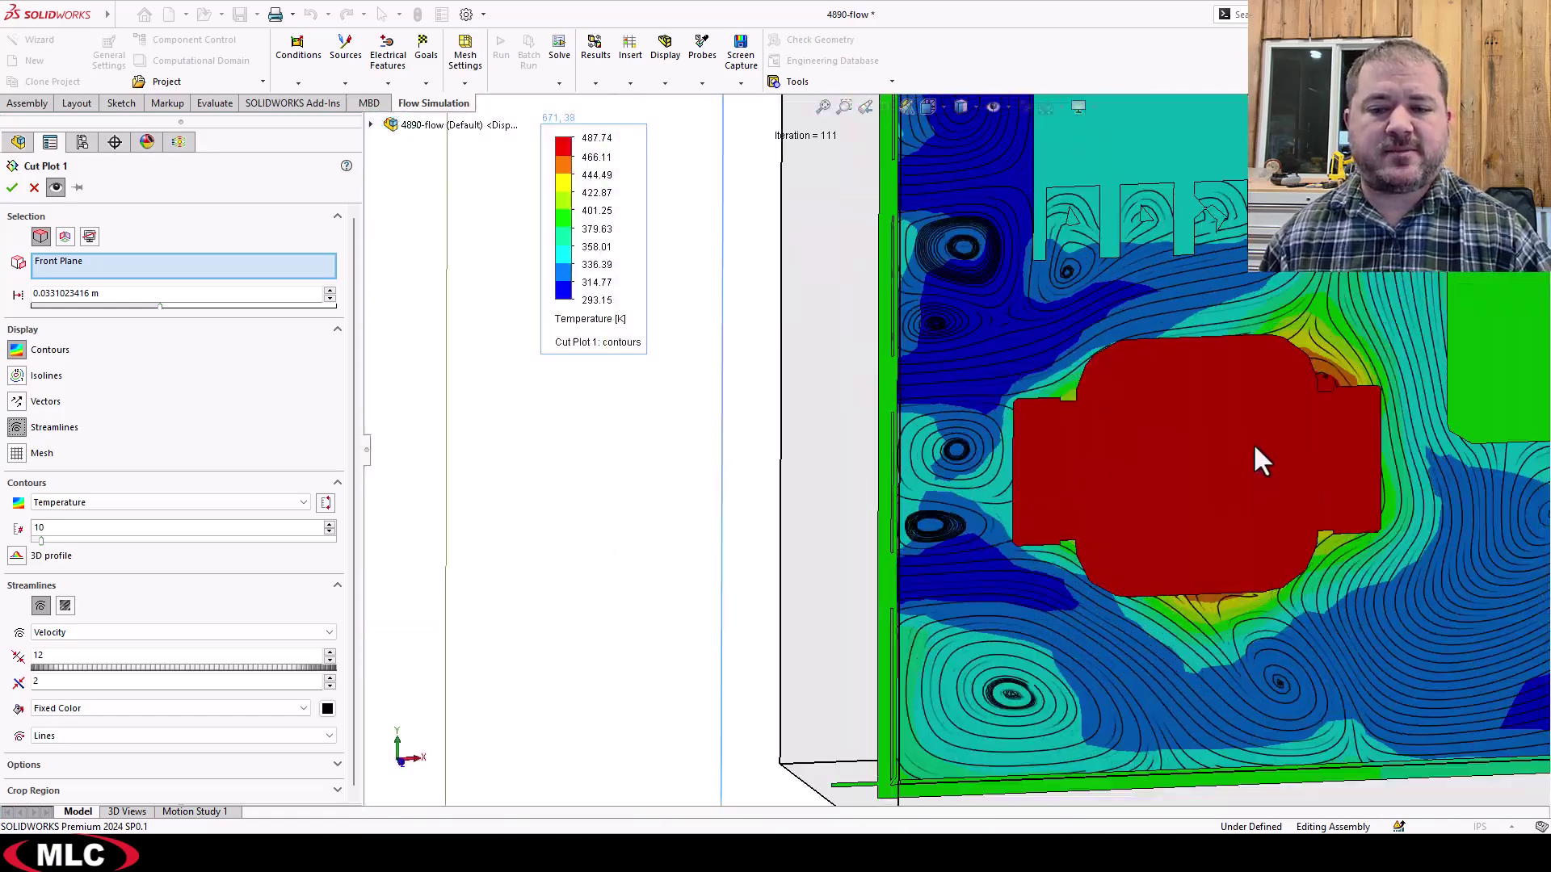
scroll(1134, 331, down, 3)
middle_drag(1134, 331, 1121, 404)
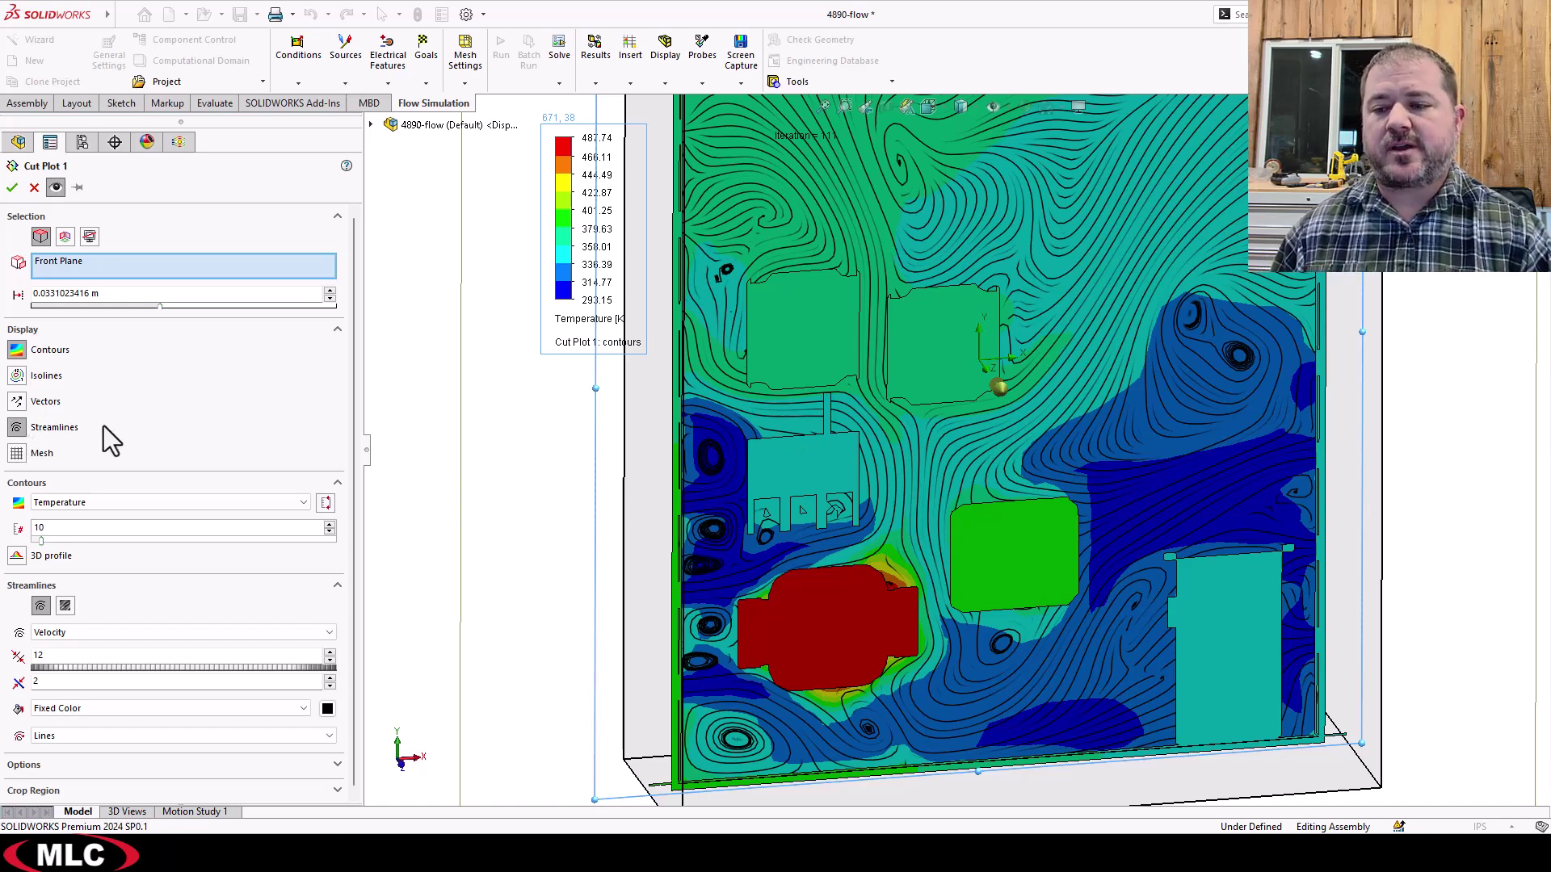
Drop the streamlines, set 64 contour levels, confirm, and move the legend left.
click(30, 424)
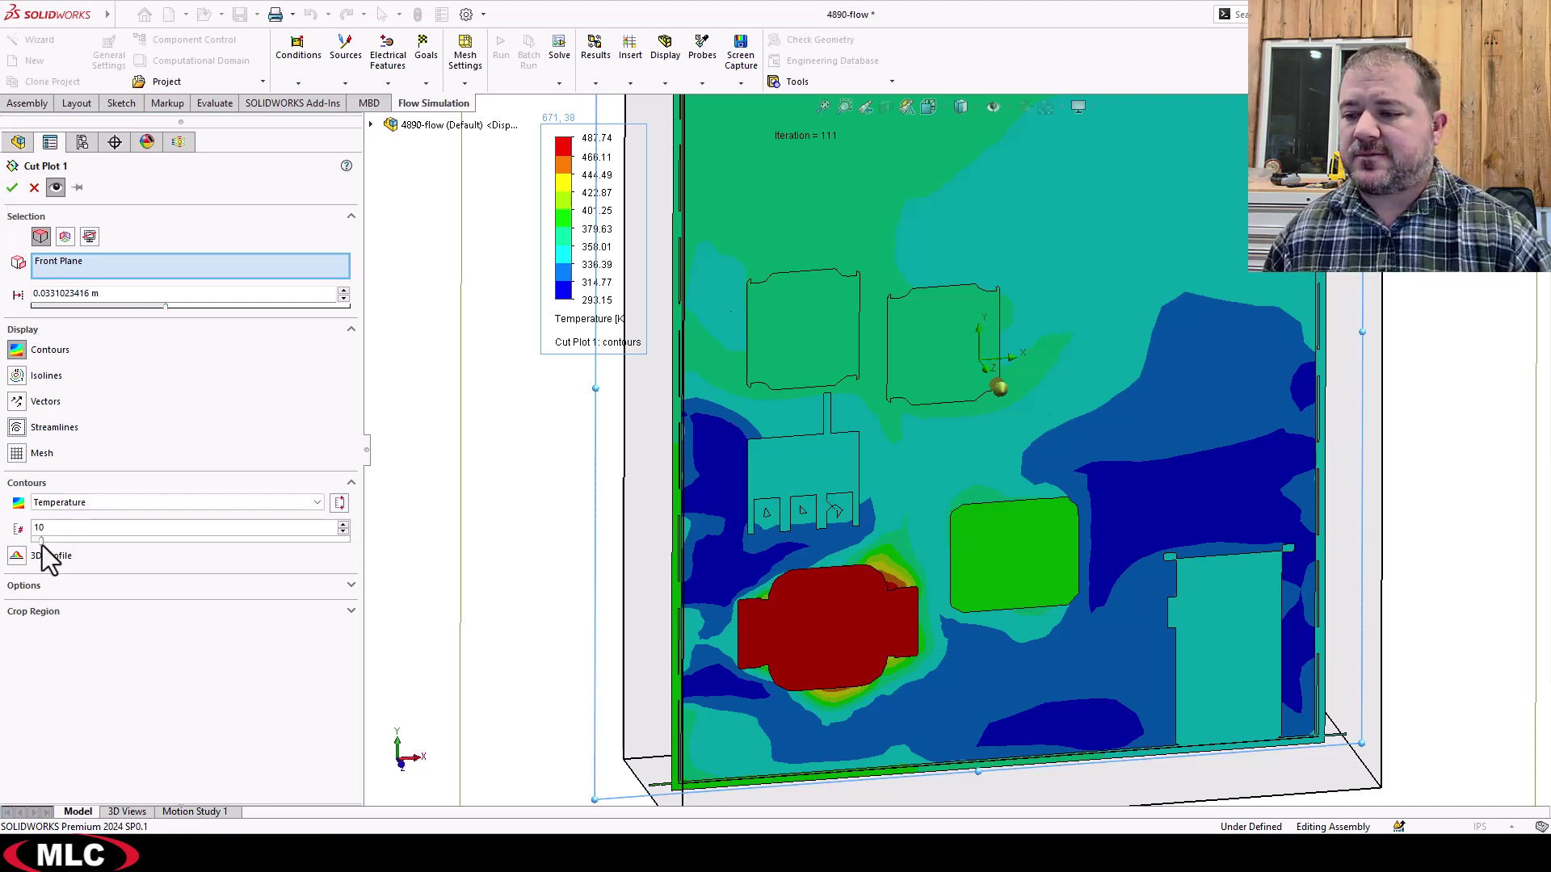
drag(42, 541, 287, 548)
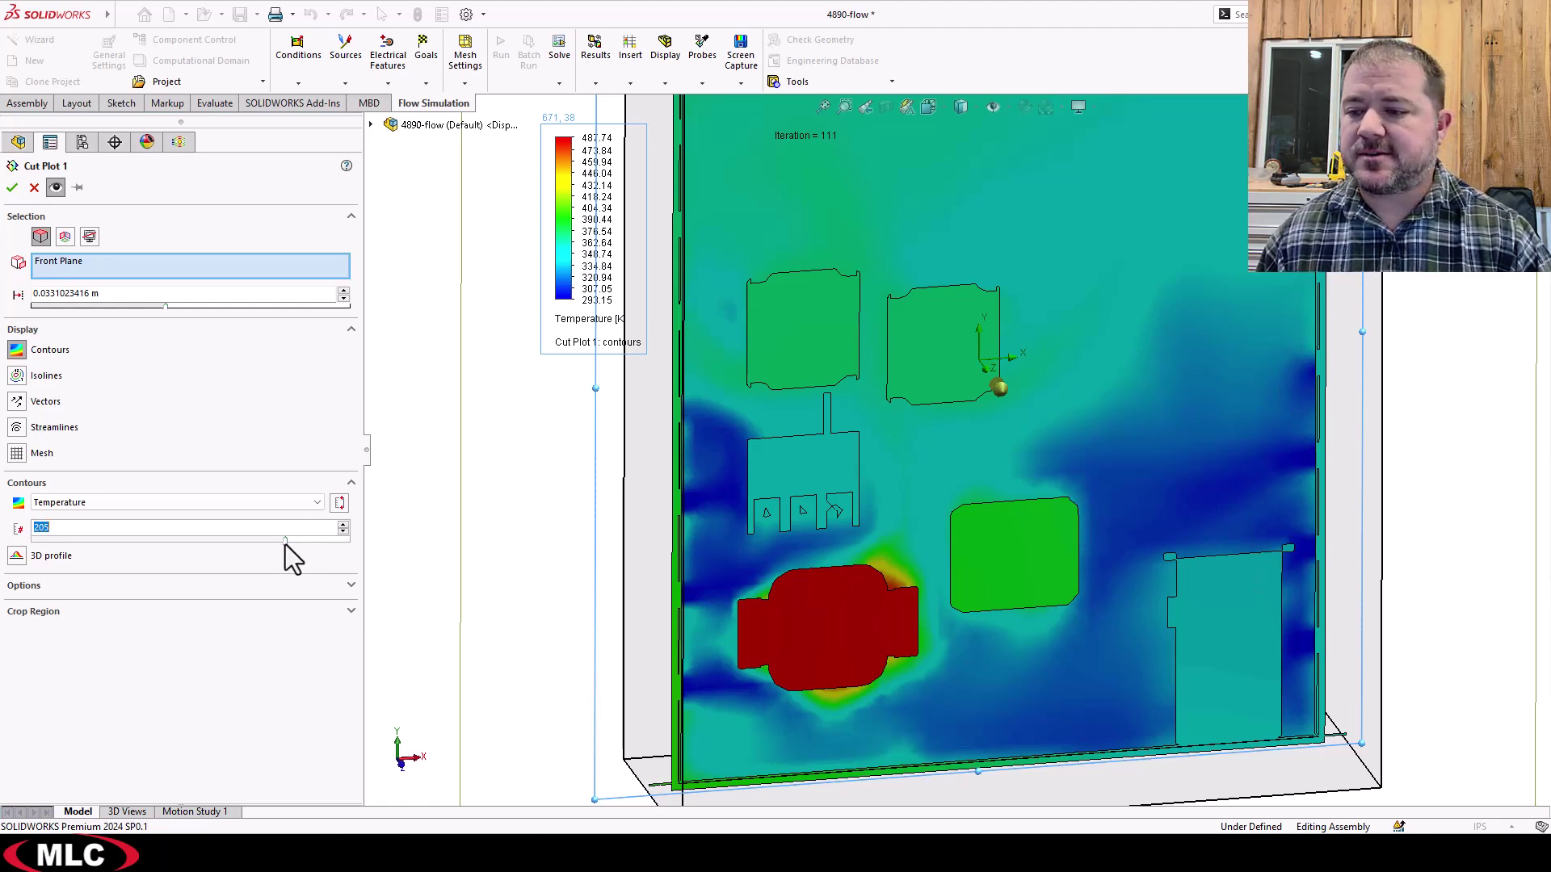
drag(284, 542, 112, 553)
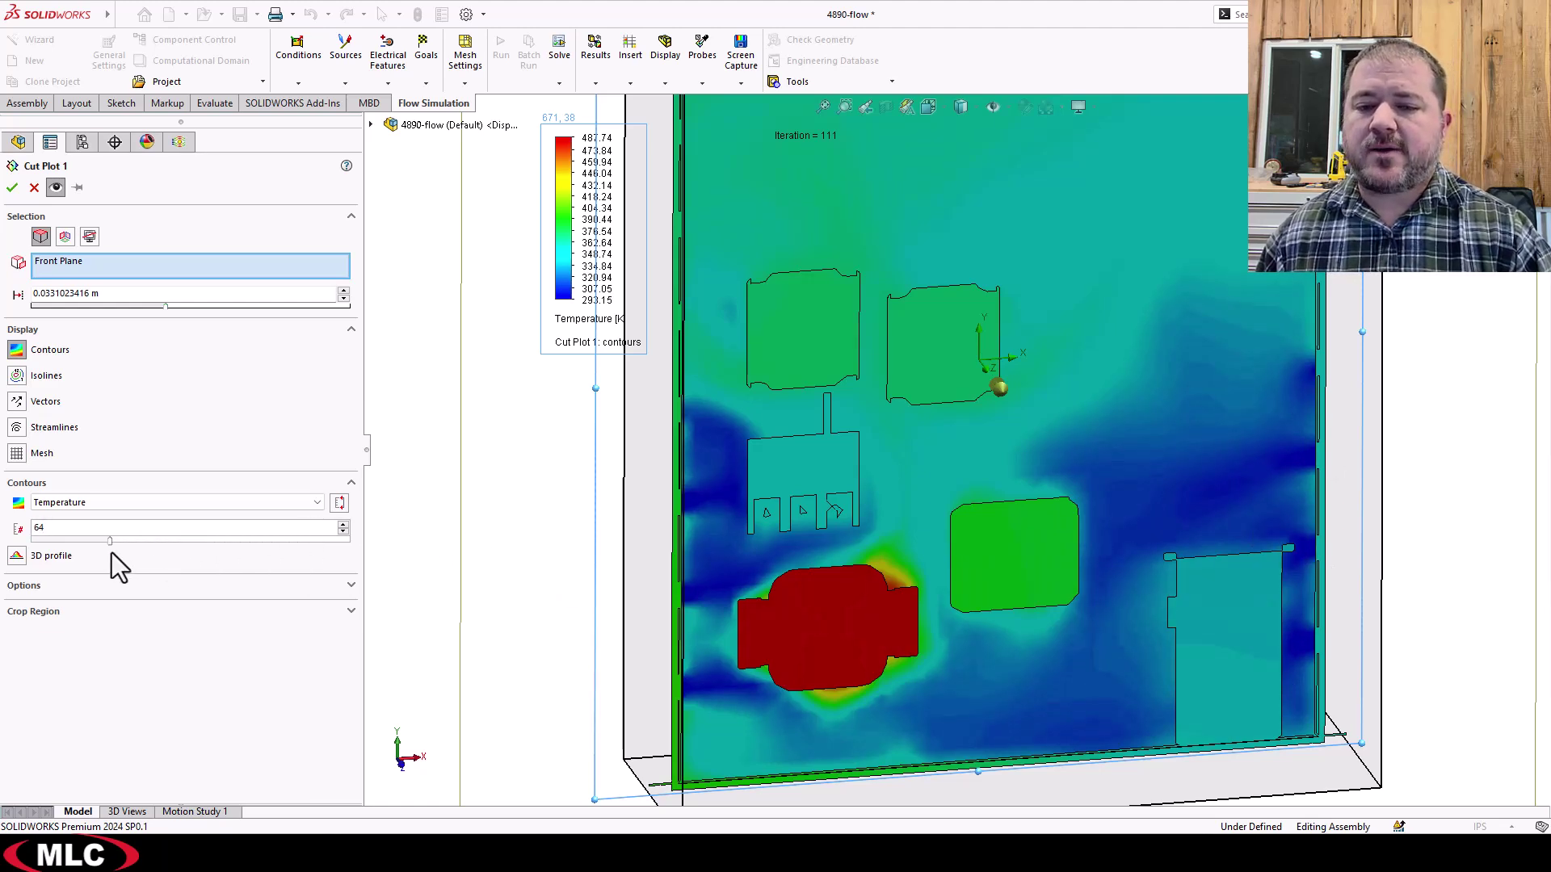
click(10, 184)
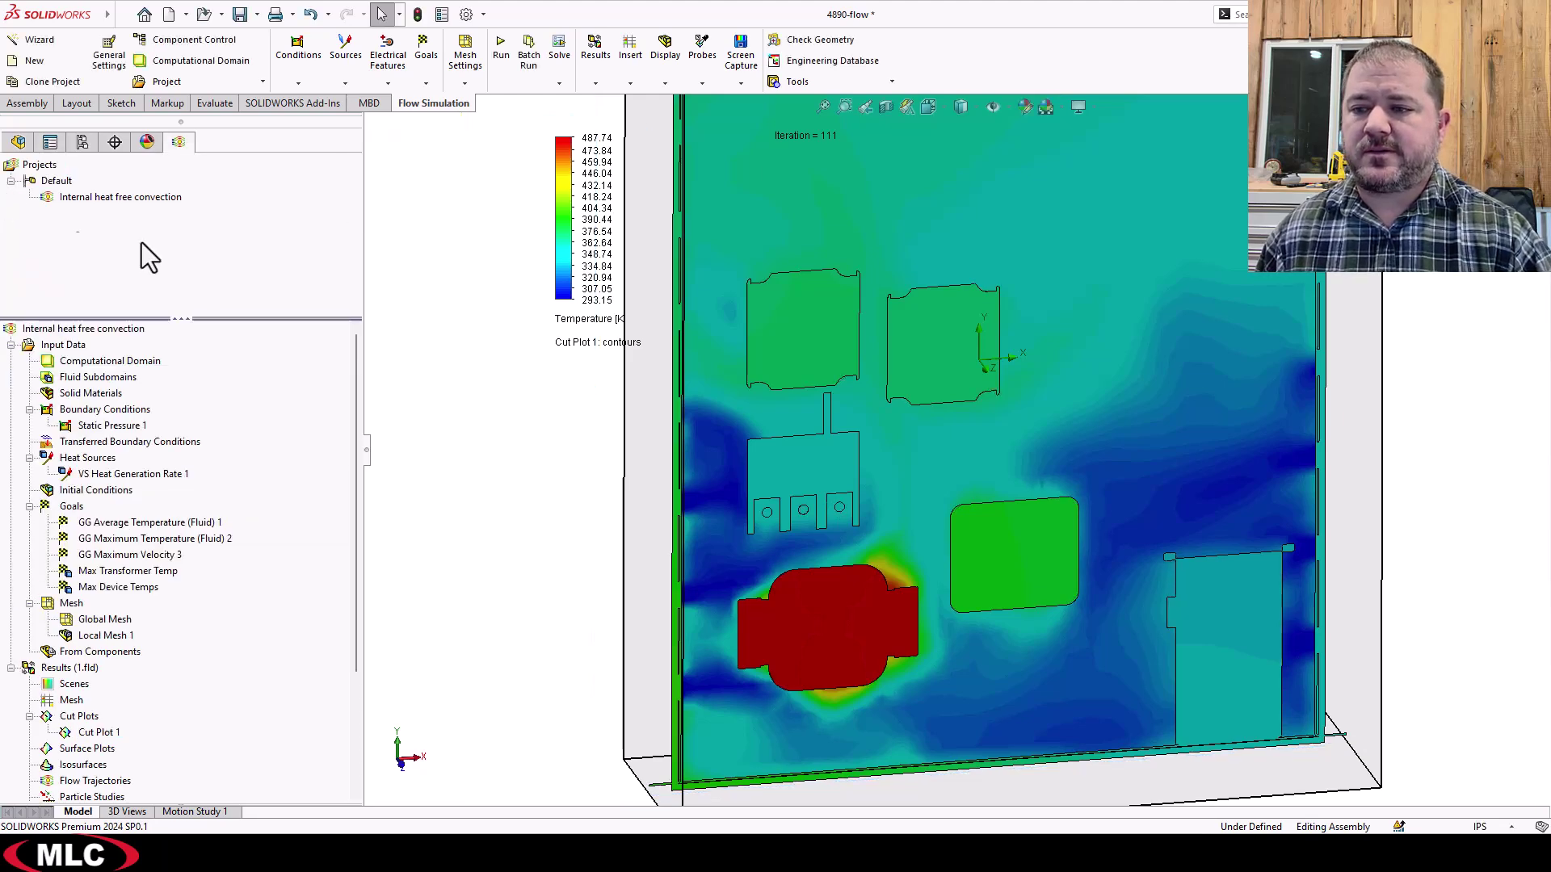
drag(565, 226, 419, 247)
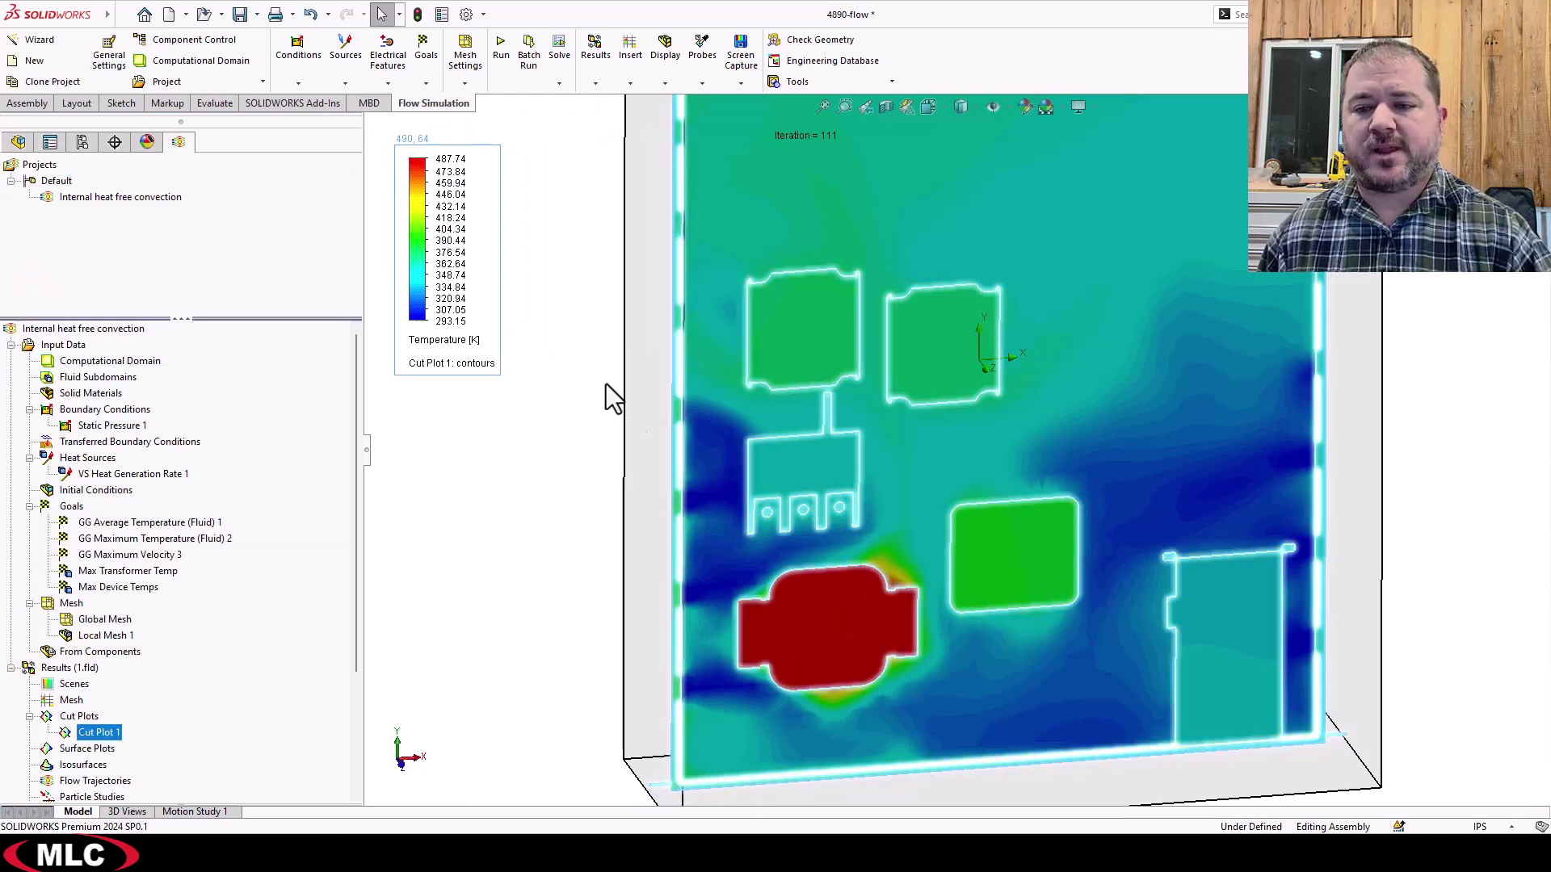